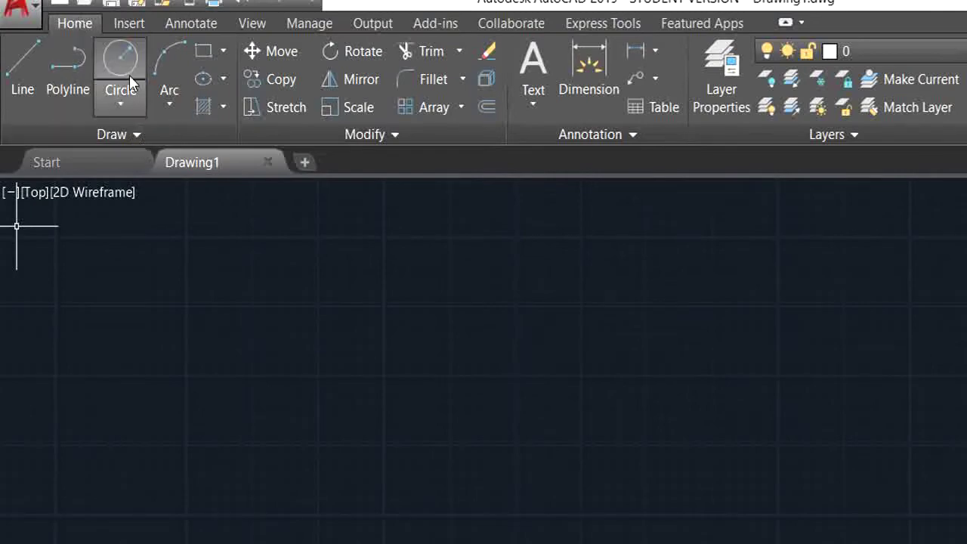
Step: Draw a circle of radius 20 using the Center, Radius method
{"action": "left_click", "coordinate": [122, 59]}
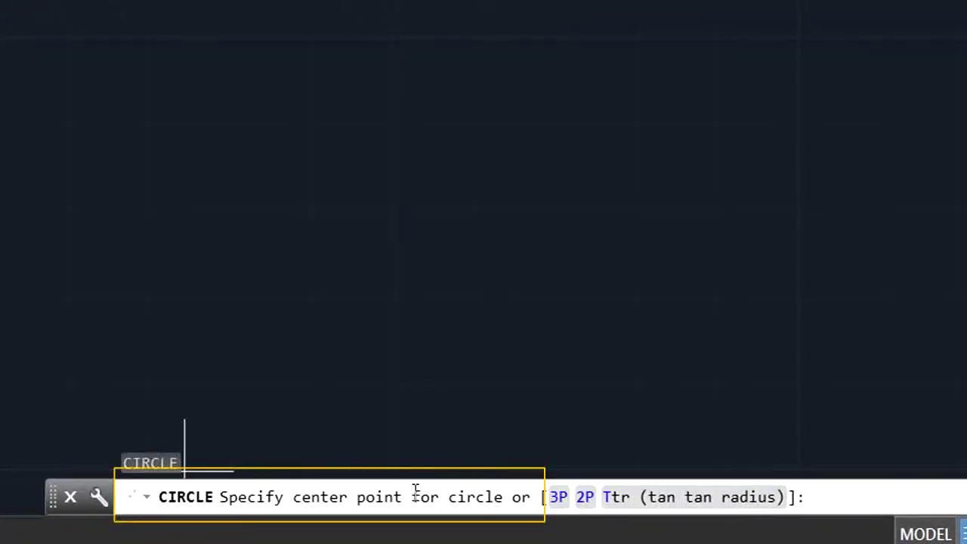
{"action": "left_click", "coordinate": [368, 238]}
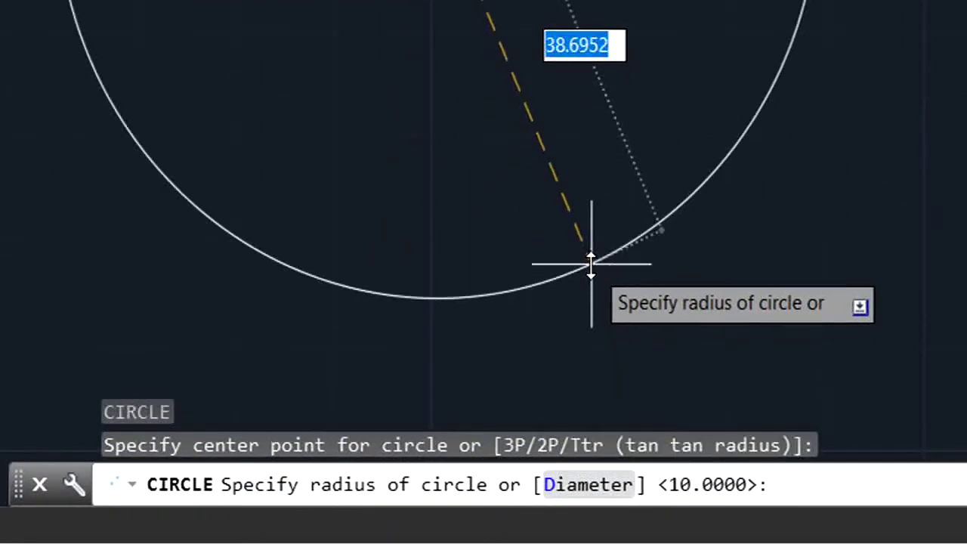
{"action": "type", "text": "20"}
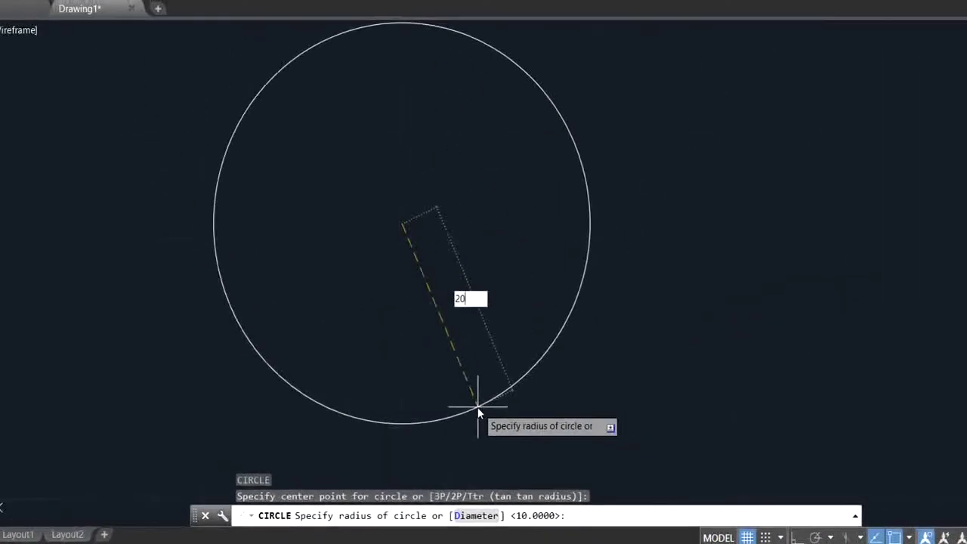
{"action": "key", "text": "Return"}
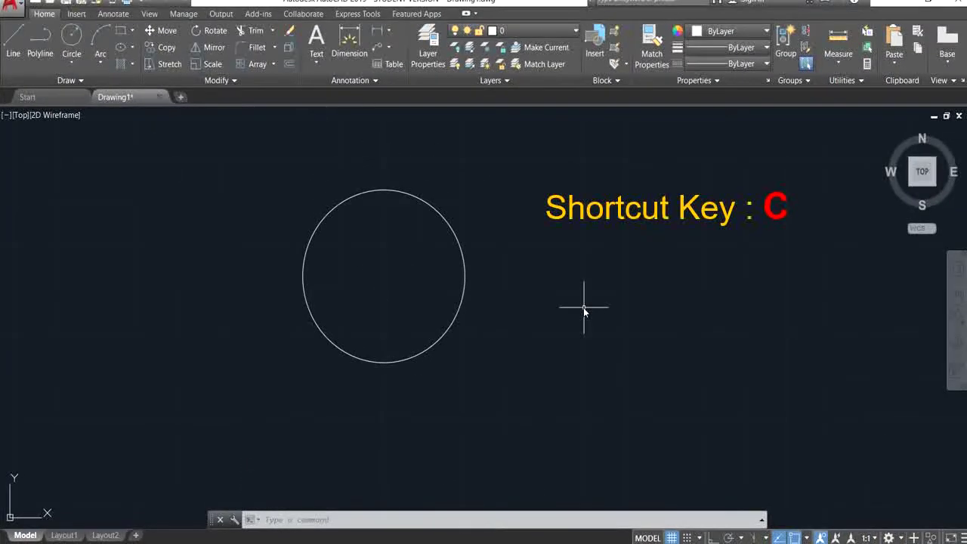
Step: Draw a circle with its C command, picking its radius on screen
{"action": "type", "text": "c"}
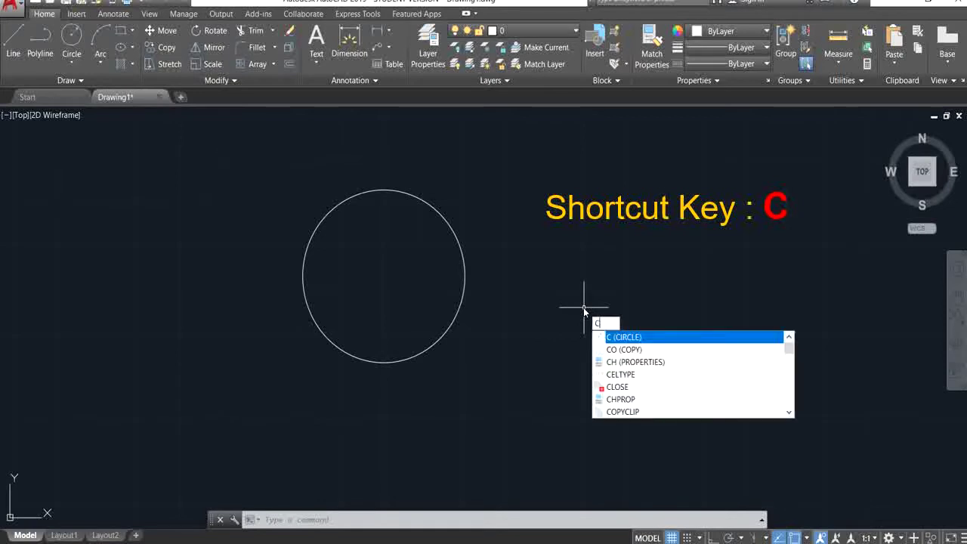
{"action": "key", "text": "Return"}
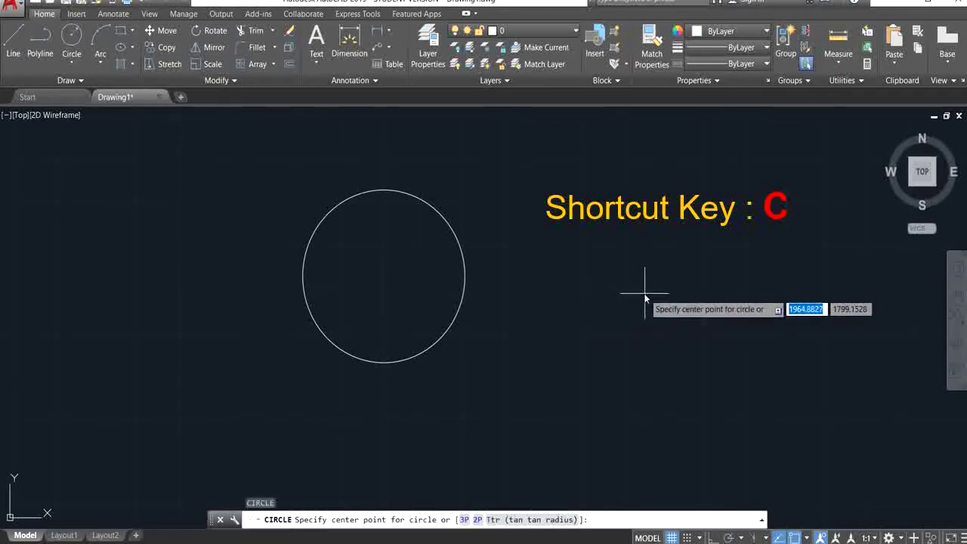
{"action": "left_click", "coordinate": [659, 291]}
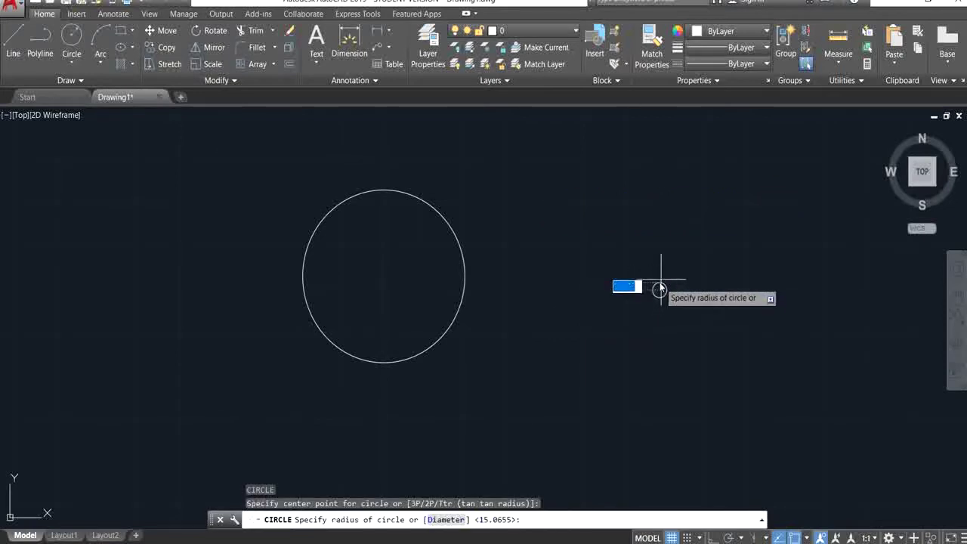
{"action": "left_click", "coordinate": [672, 236]}
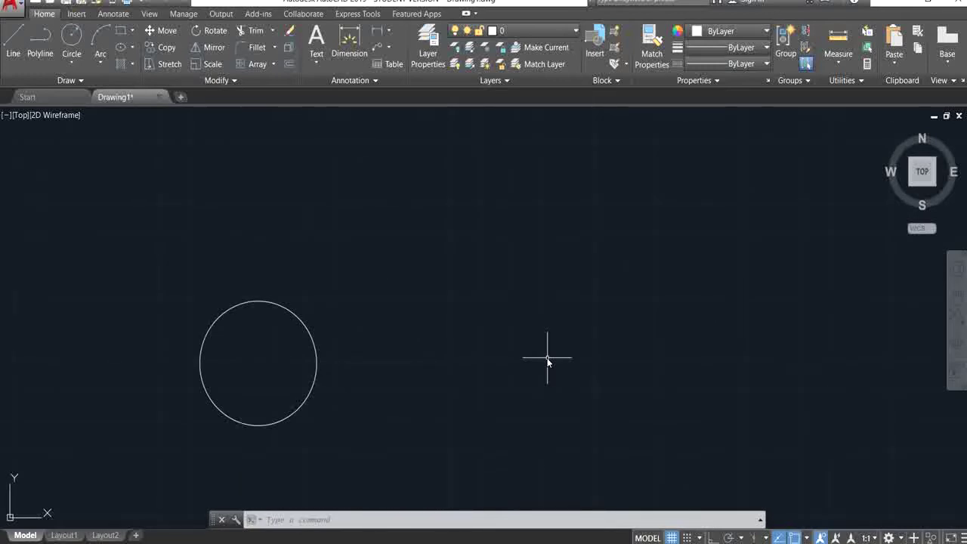
Step: Draw another circle using the Diameter option with a diameter of 50
{"action": "type", "text": "c"}
{"action": "key", "text": "Return"}
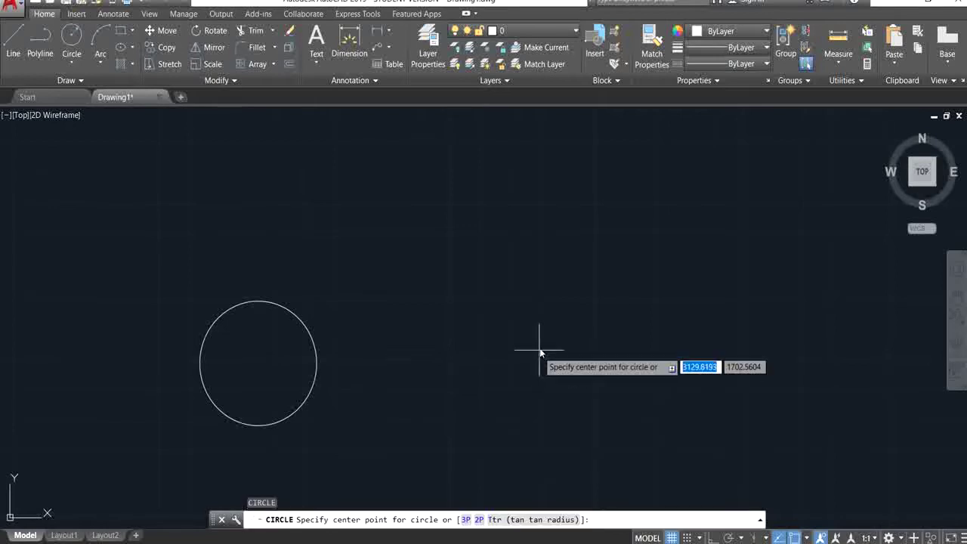
{"action": "left_click", "coordinate": [547, 308]}
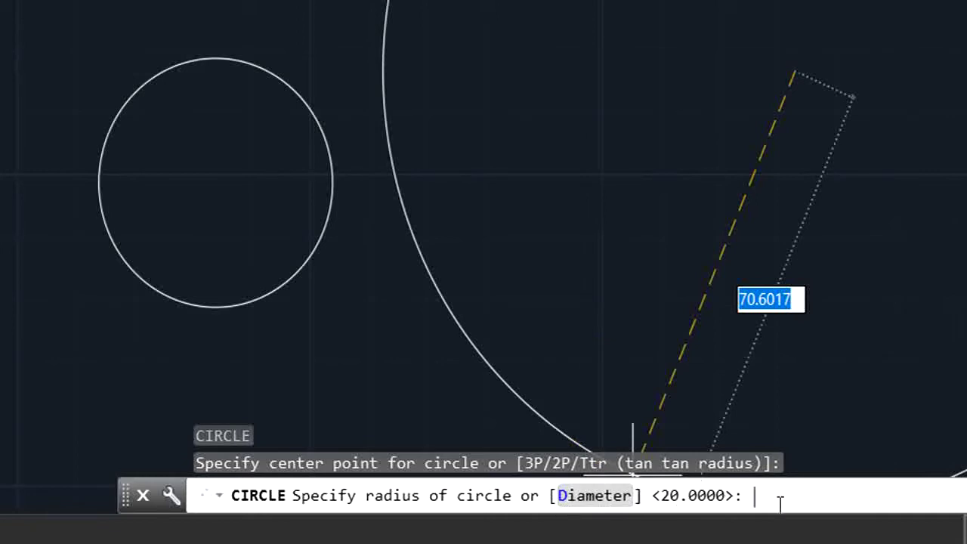
{"action": "type", "text": "d"}
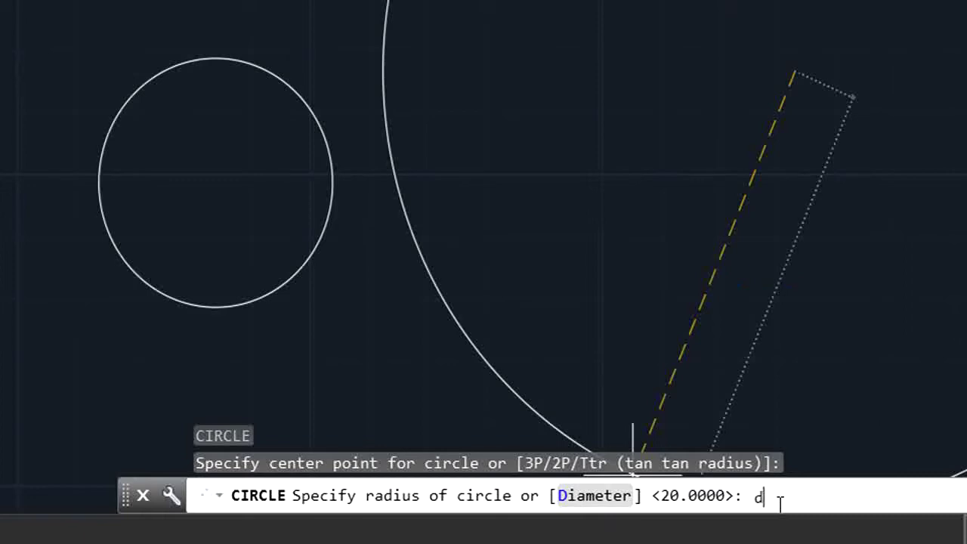
{"action": "key", "text": "Return"}
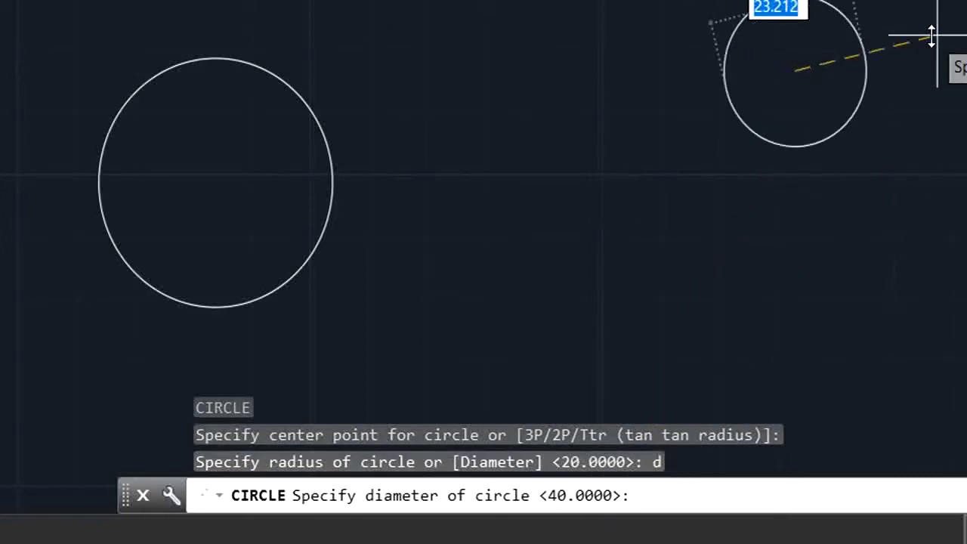
{"action": "type", "text": "50"}
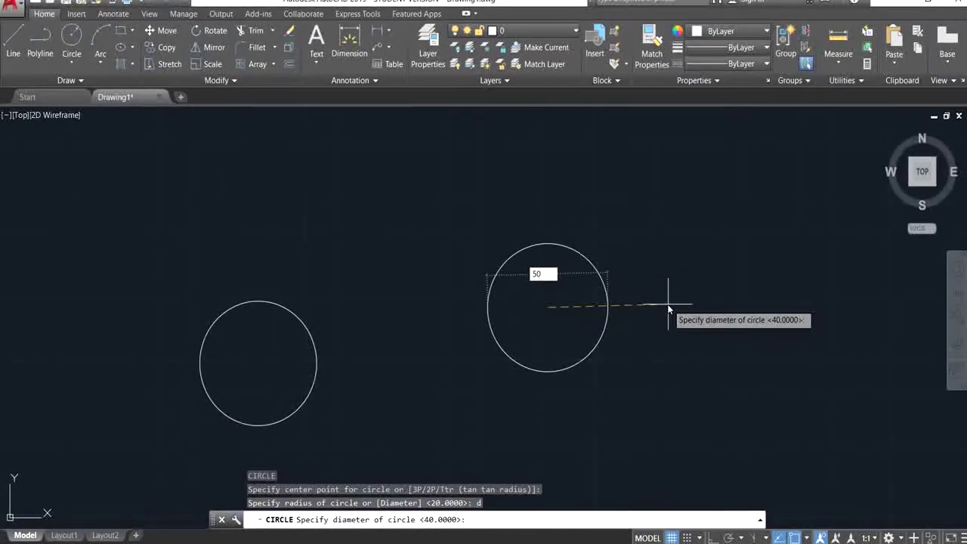
{"action": "key", "text": "Return"}
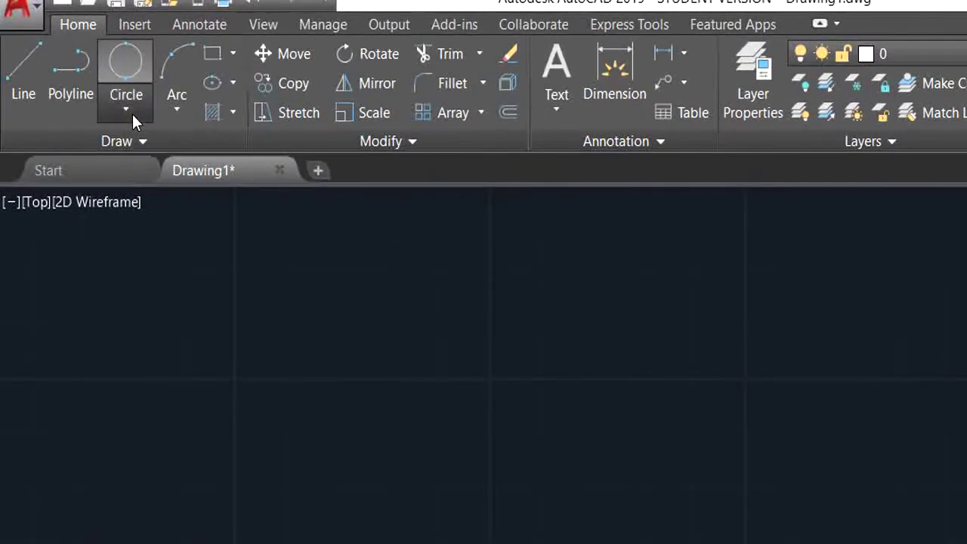
Step: Draw a slanted line
{"action": "left_click", "coordinate": [127, 110]}
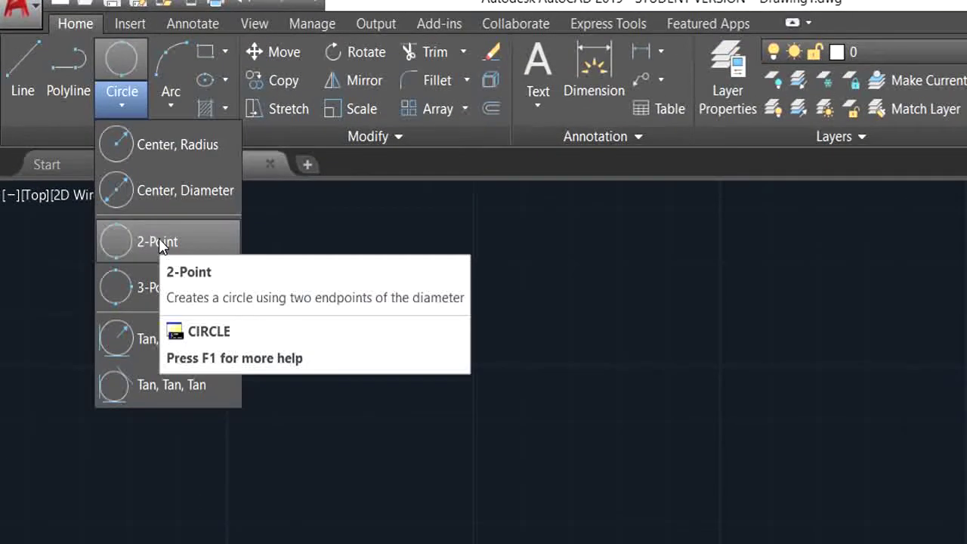
{"action": "mouse_move", "coordinate": [157, 242]}
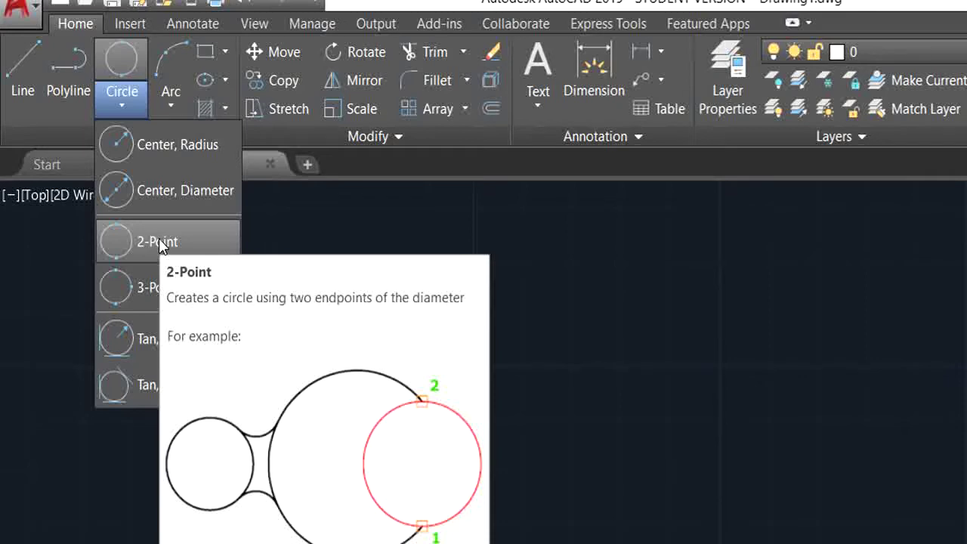
{"action": "left_click", "coordinate": [789, 420]}
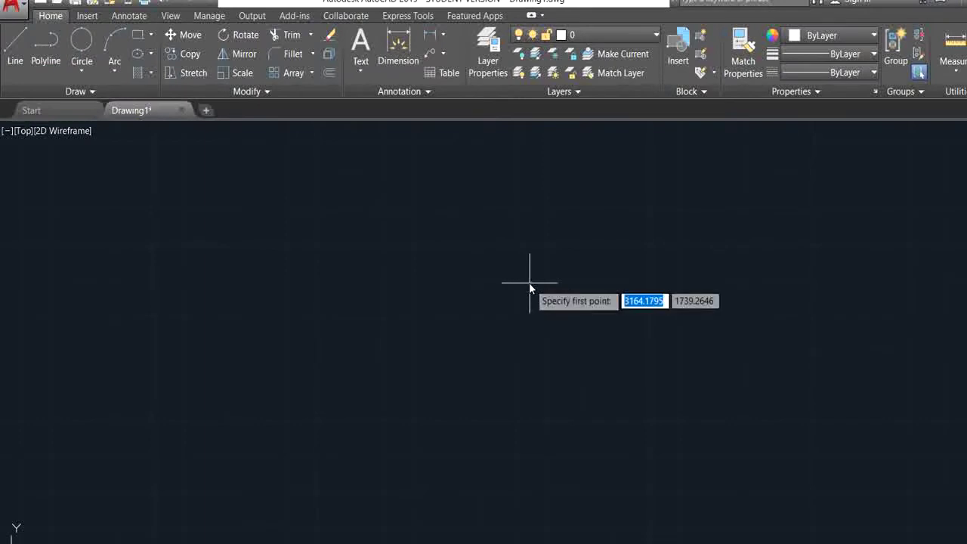
{"action": "left_click", "coordinate": [529, 284]}
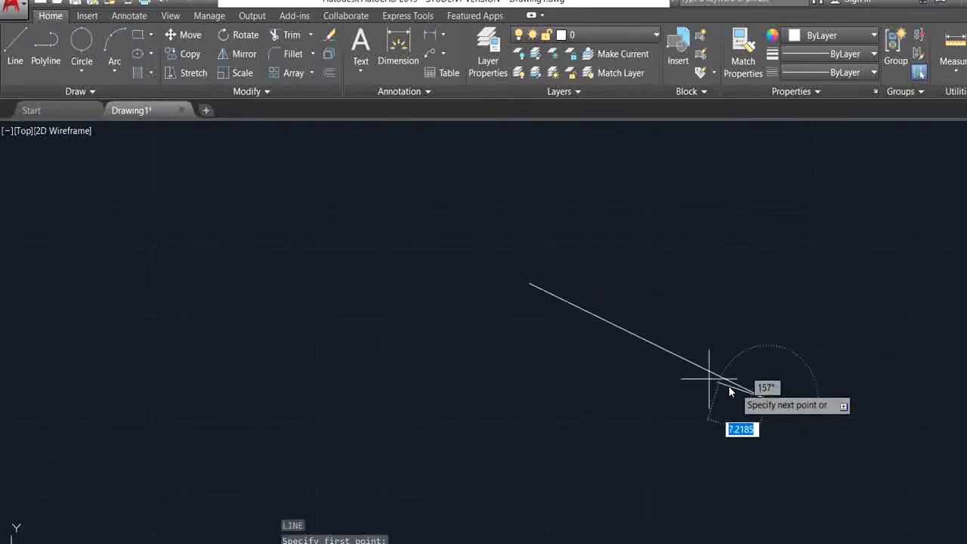
{"action": "key", "text": "Return"}
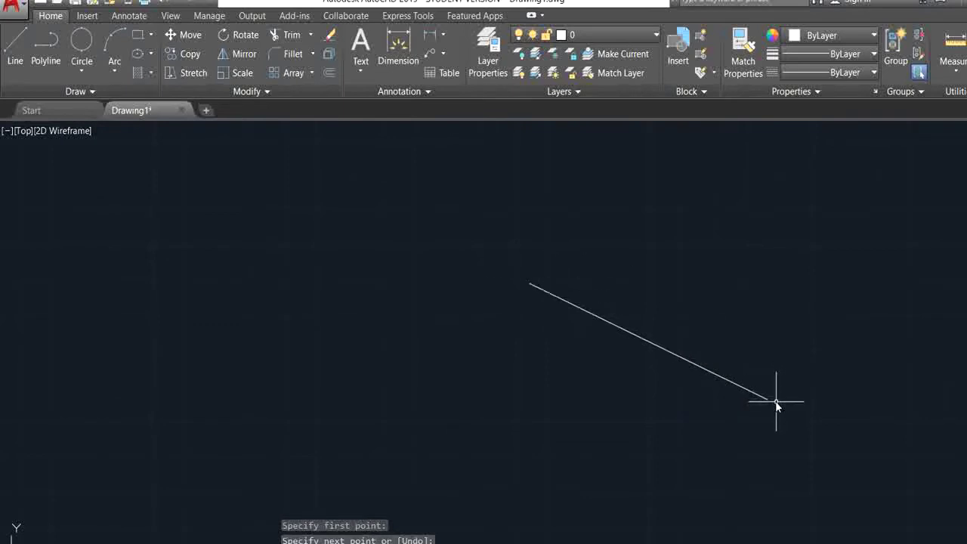
Step: Draw a 2-Point circle using the line's two endpoints as its diameter
{"action": "left_click", "coordinate": [78, 72]}
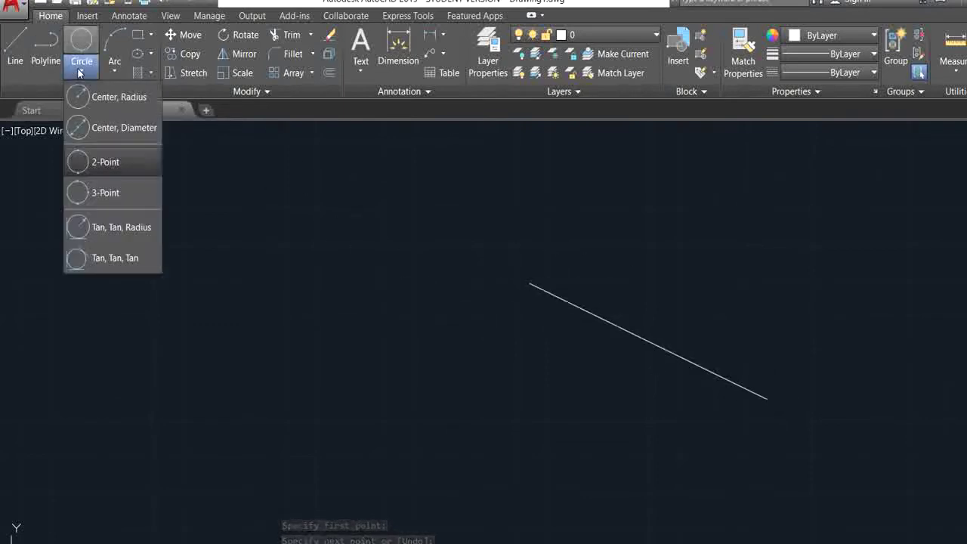
{"action": "left_click", "coordinate": [93, 160]}
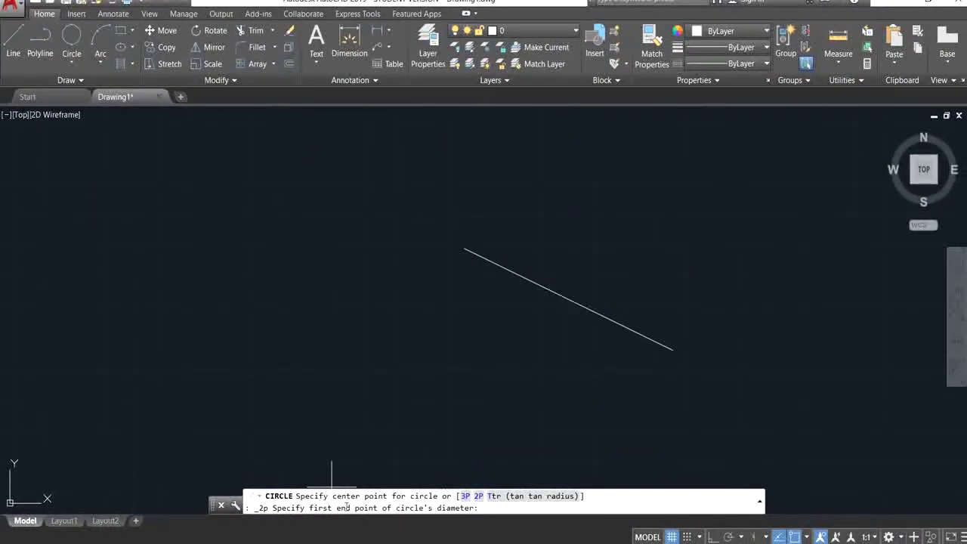
{"action": "left_click", "coordinate": [465, 249]}
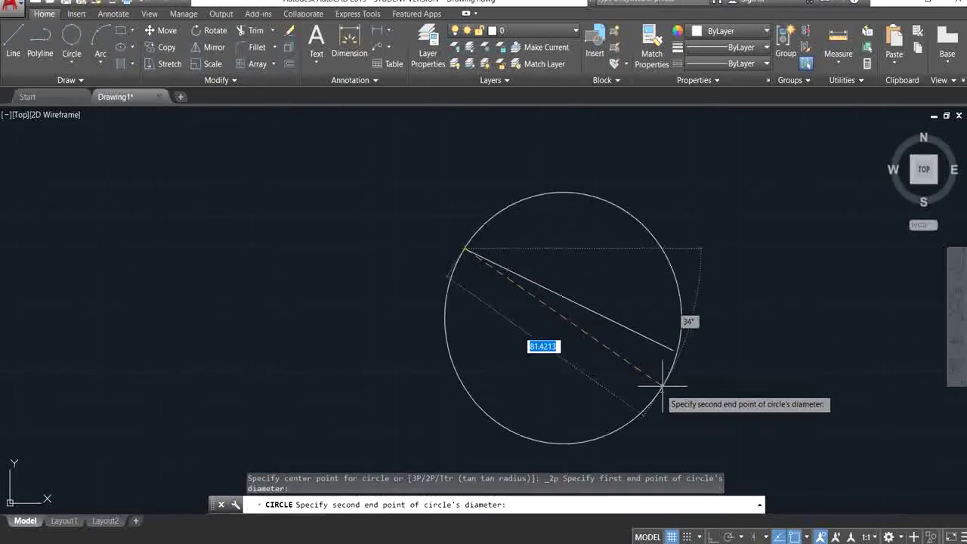
{"action": "left_click", "coordinate": [673, 350]}
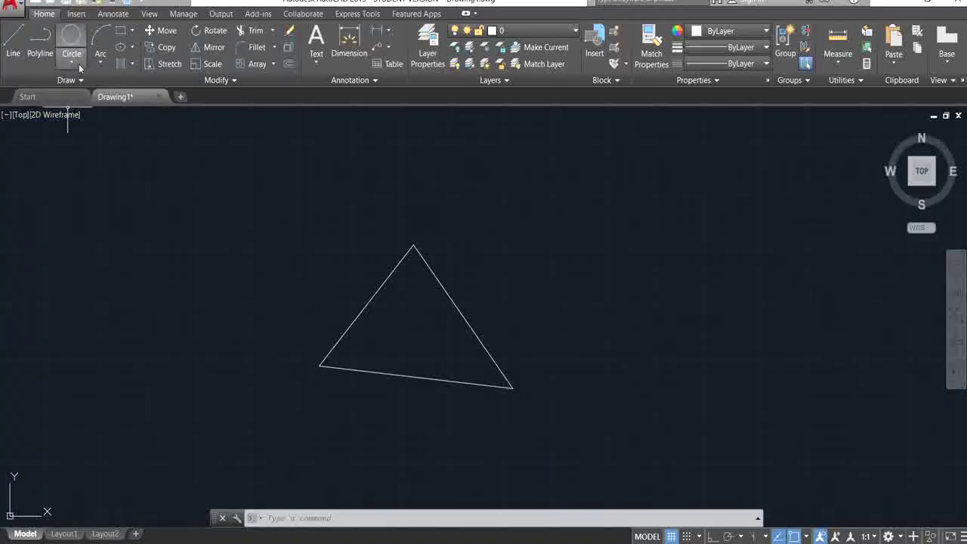
Step: Draw a 3-Point circle through the triangle's left vertex, apex and right vertex
{"action": "left_click", "coordinate": [79, 63]}
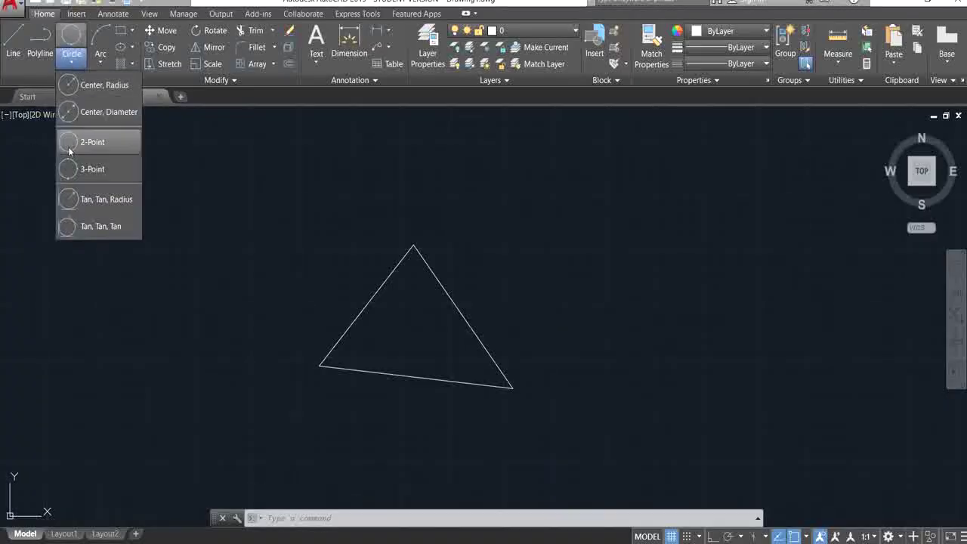
{"action": "left_click", "coordinate": [86, 173]}
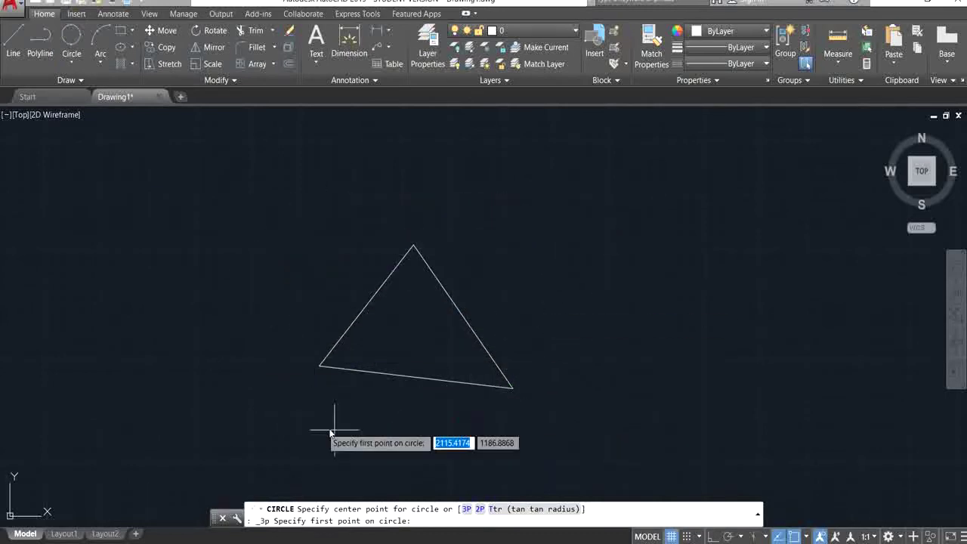
{"action": "left_click", "coordinate": [319, 366]}
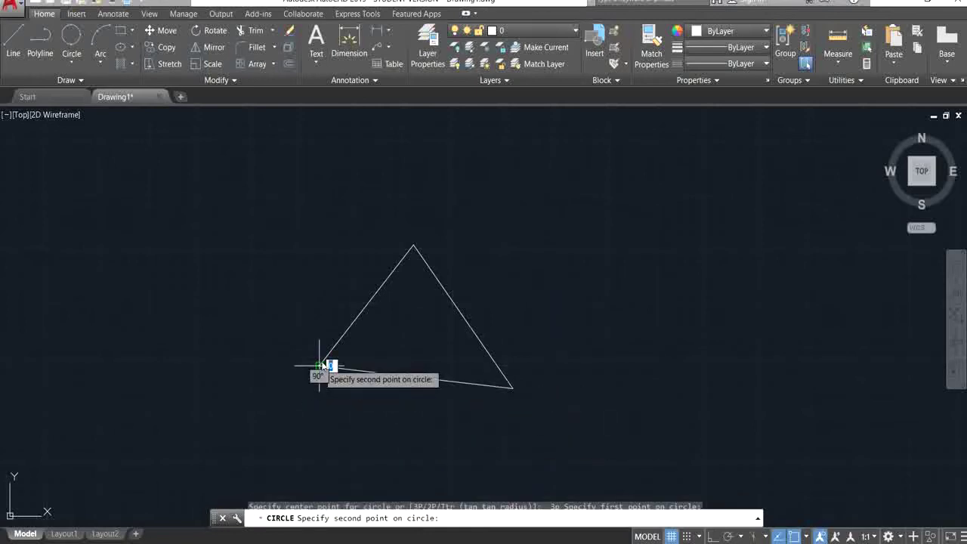
{"action": "left_click", "coordinate": [413, 246]}
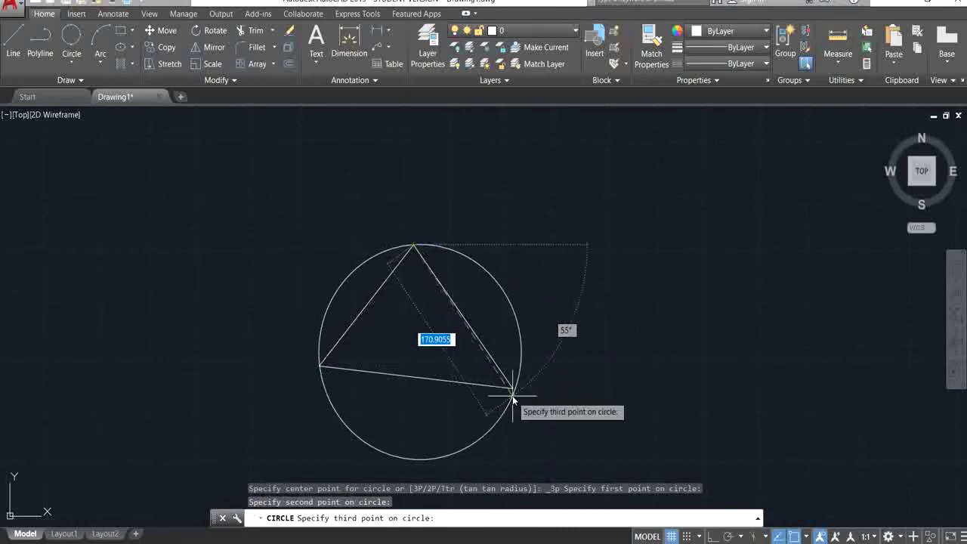
{"action": "left_click", "coordinate": [513, 388]}
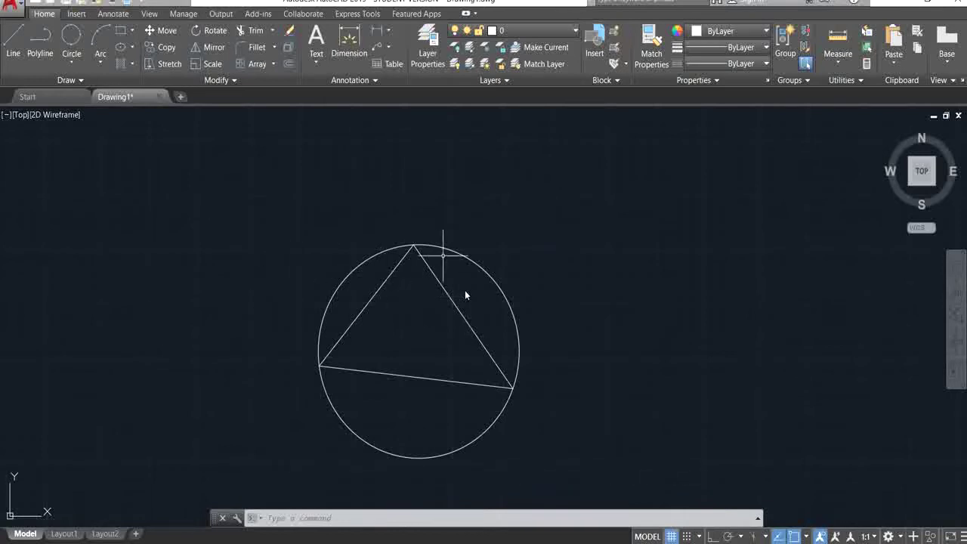
{"action": "left_click", "coordinate": [74, 64]}
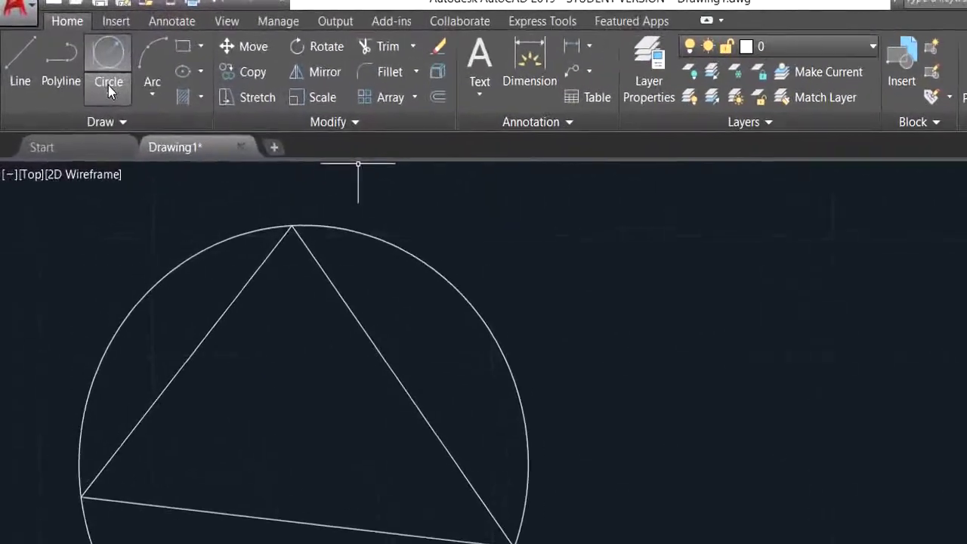
{"action": "left_click", "coordinate": [111, 88]}
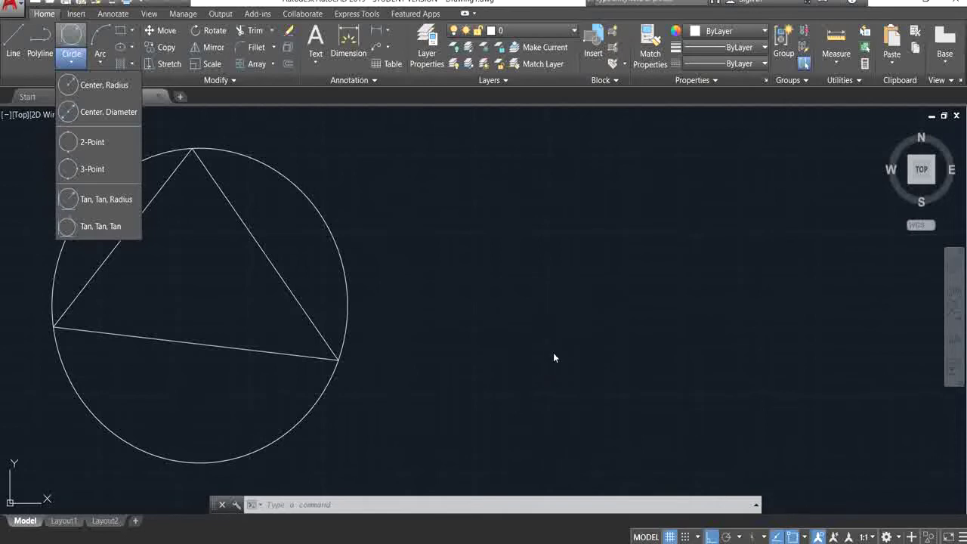
Step: Draw a vertical line and a horizontal line meeting at a top-left corner
{"action": "left_click", "coordinate": [584, 323]}
{"action": "type", "text": "l"}
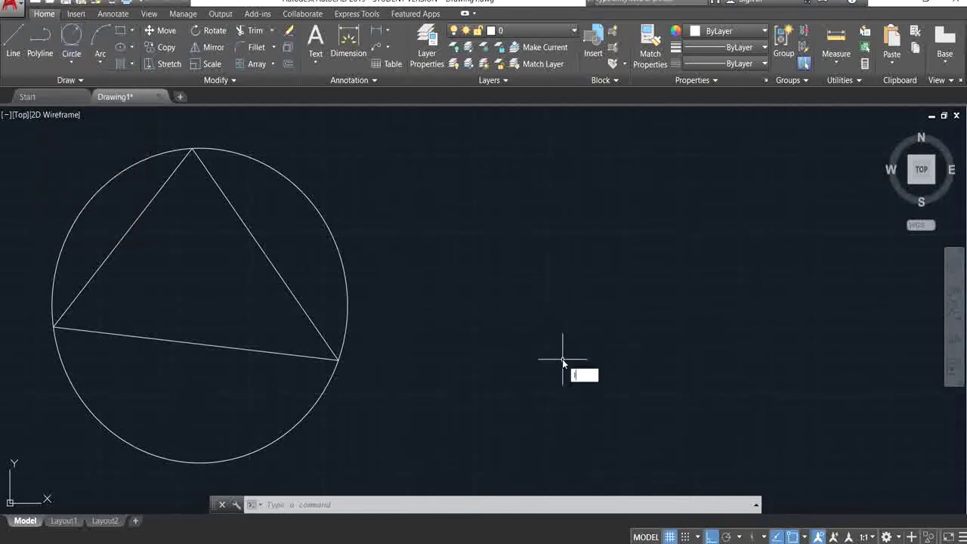
{"action": "key", "text": "Return"}
{"action": "left_click", "coordinate": [562, 359]}
{"action": "left_click", "coordinate": [562, 239]}
{"action": "left_click", "coordinate": [778, 239]}
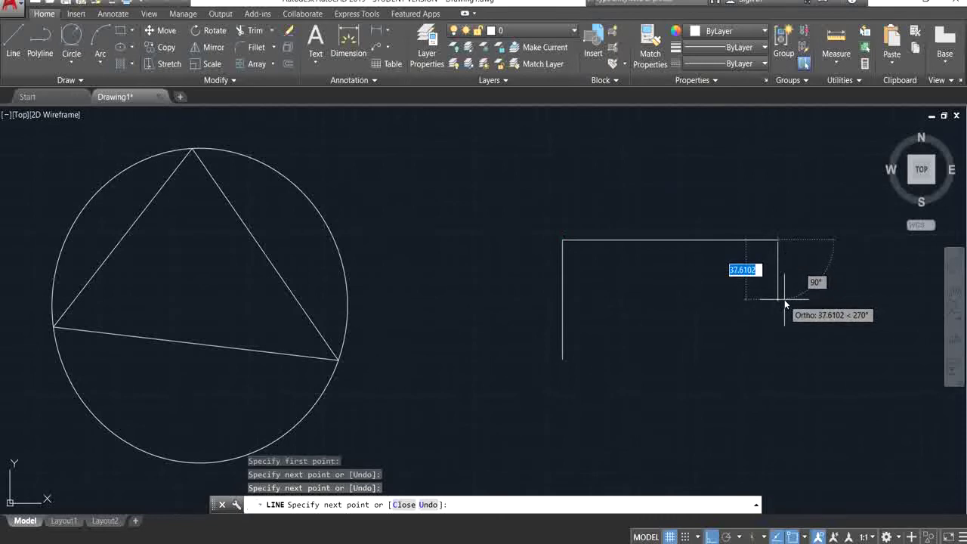
{"action": "key", "text": "Return"}
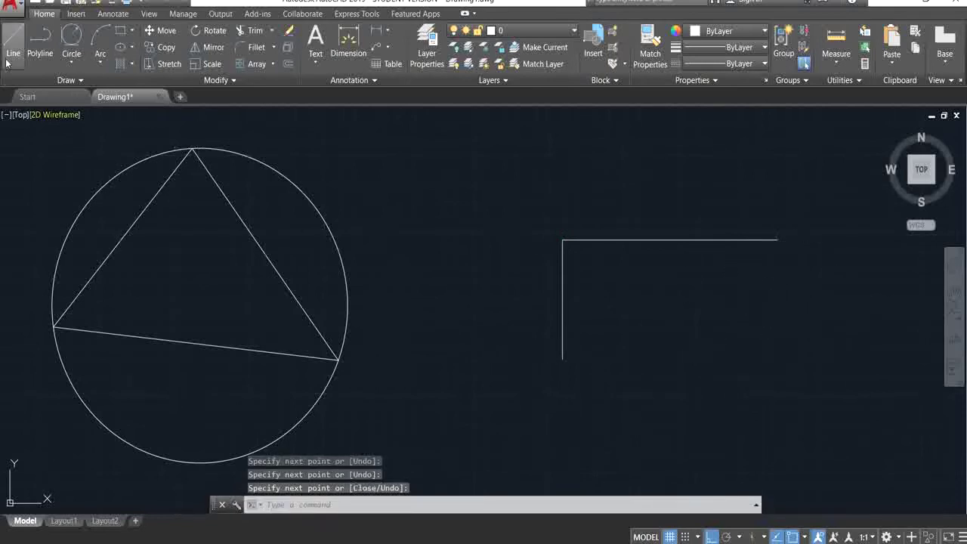
Step: Draw a Tan, Tan, Radius circle of radius 60 tangent to both lines
{"action": "left_click", "coordinate": [71, 63]}
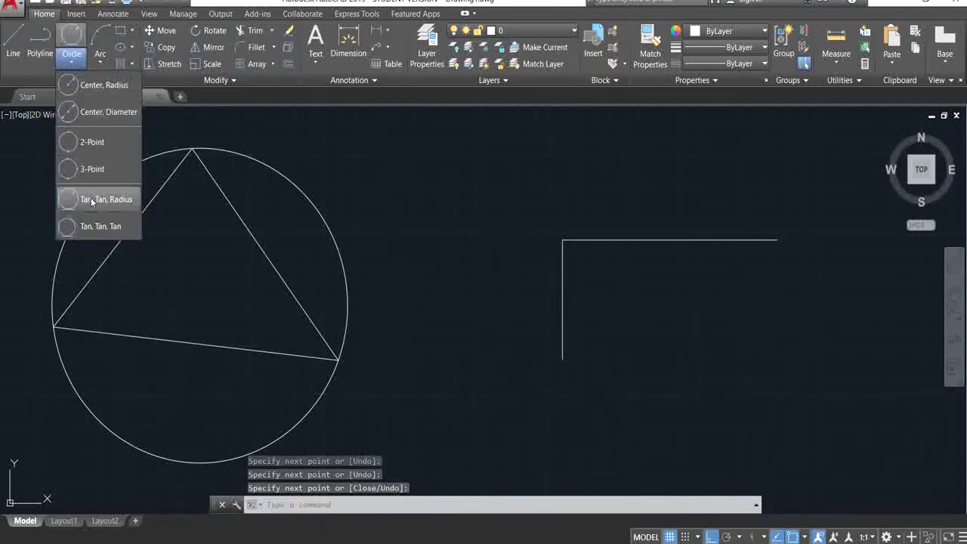
{"action": "left_click", "coordinate": [91, 198]}
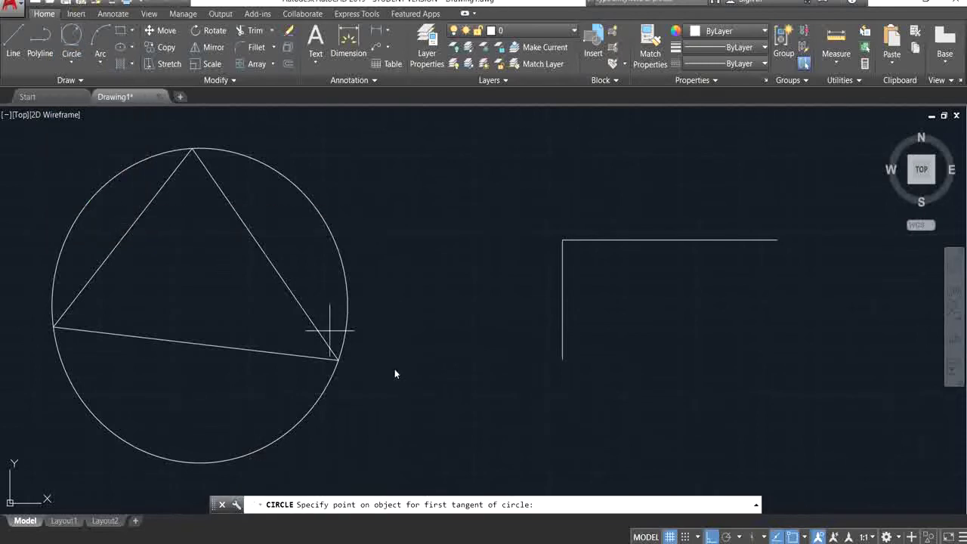
{"action": "left_click", "coordinate": [657, 242]}
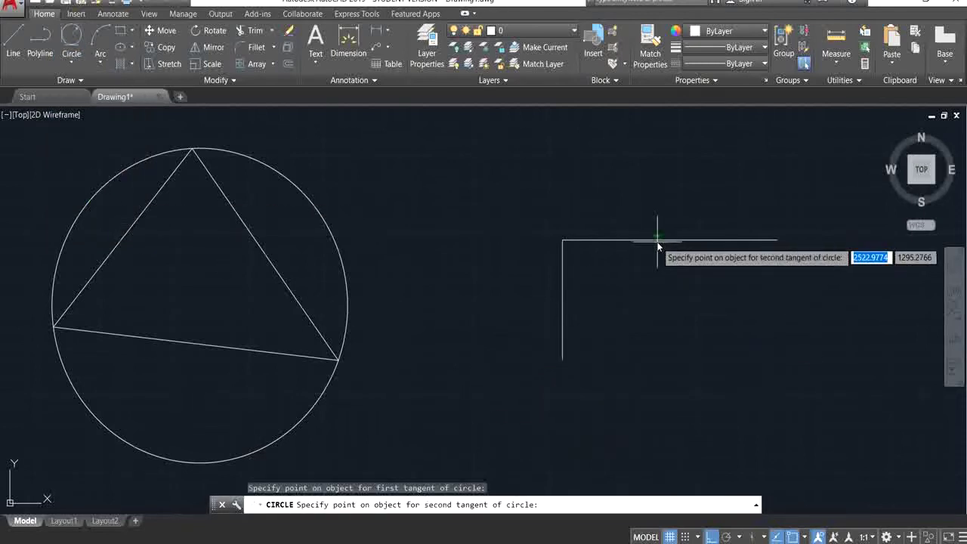
{"action": "left_click", "coordinate": [560, 333]}
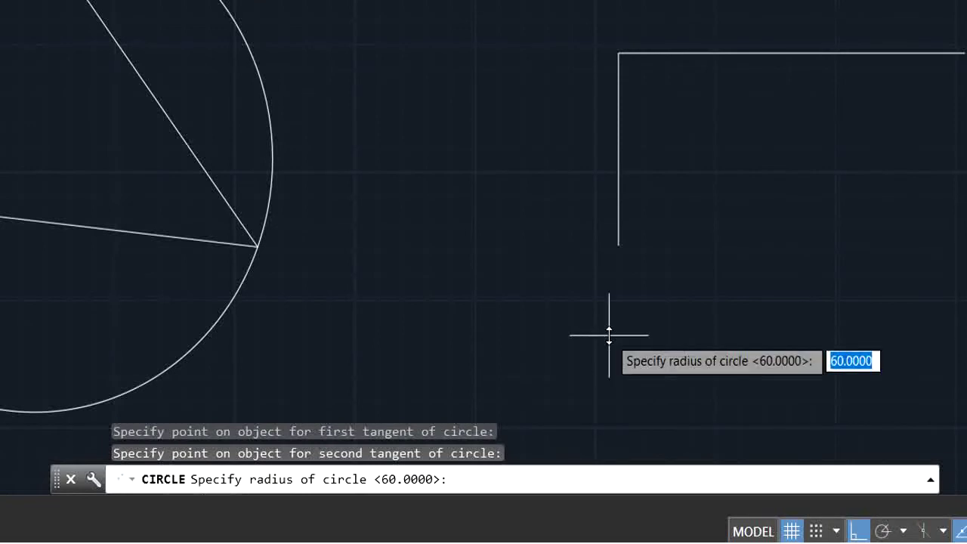
{"action": "type", "text": "60"}
{"action": "key", "text": "Return"}
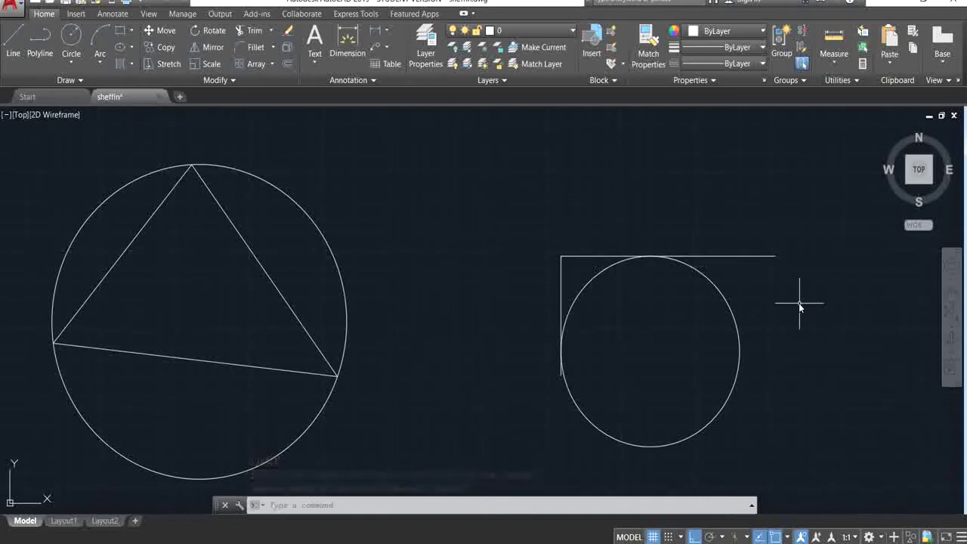
Step: Draw a circle of about 48.8 radius right of the 60-radius circle
{"action": "type", "text": "c"}
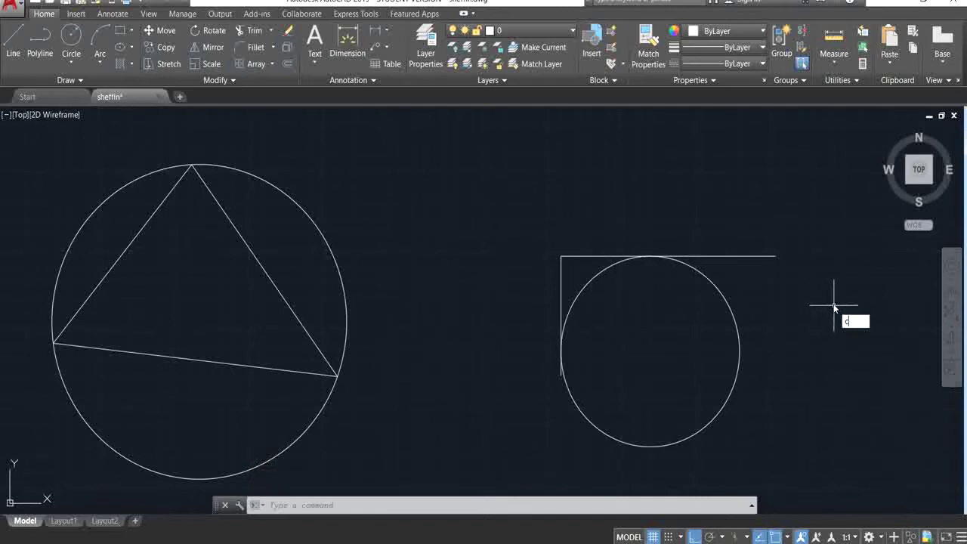
{"action": "key", "text": "Return"}
{"action": "left_click", "coordinate": [805, 300]}
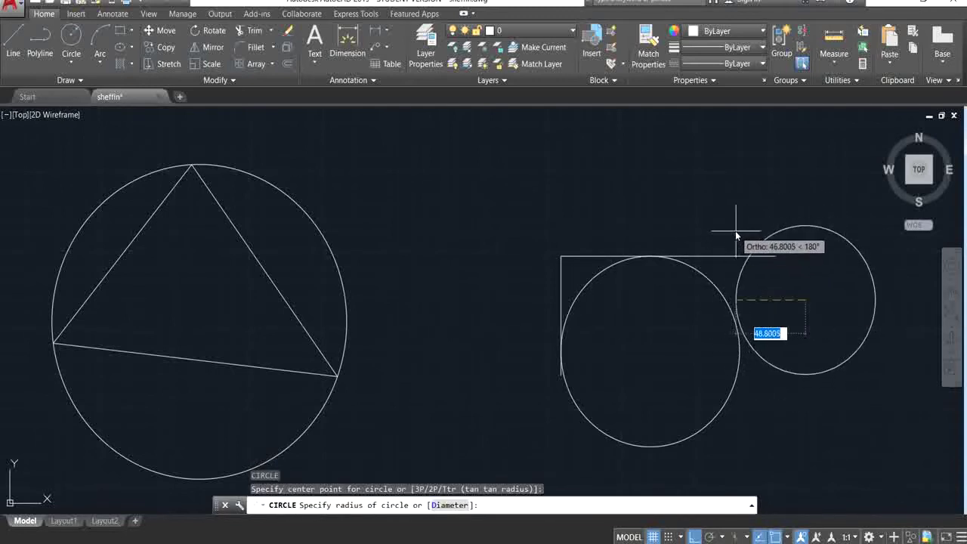
{"action": "left_click", "coordinate": [735, 233]}
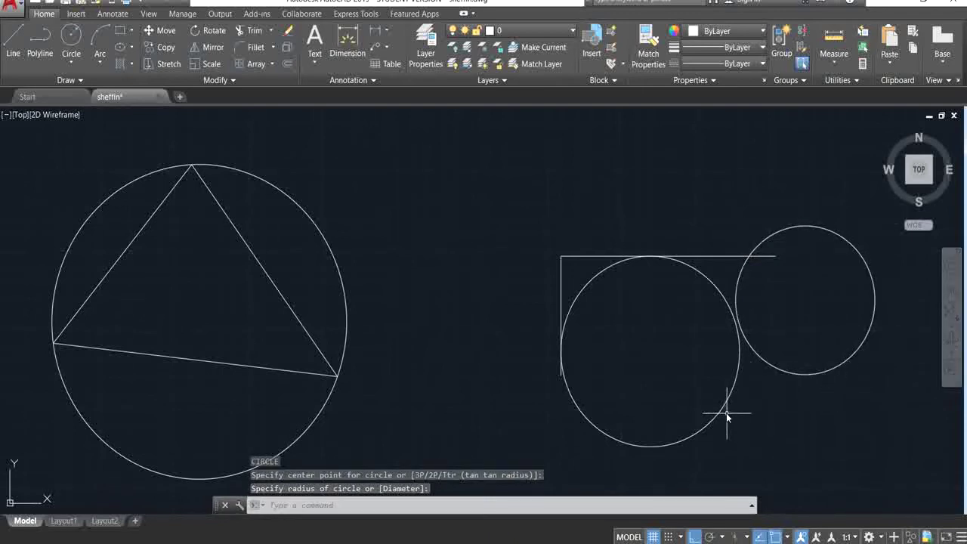
{"action": "scroll", "coordinate": [602, 330], "scroll_direction": "up", "scroll_amount": 4}
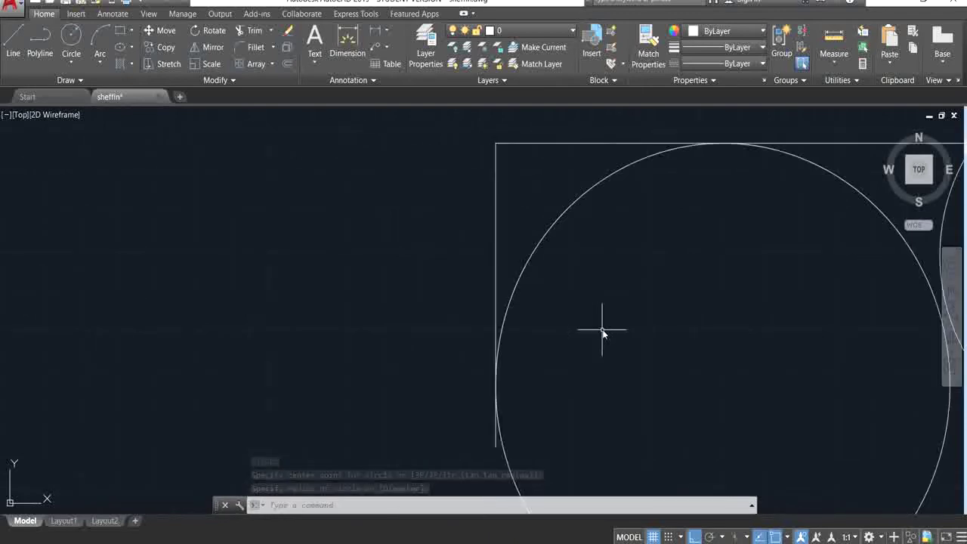
{"action": "scroll", "coordinate": [602, 331], "scroll_direction": "down", "scroll_amount": 4}
{"action": "middle_click_drag", "start_coordinate": [611, 329], "coordinate": [520, 287]}
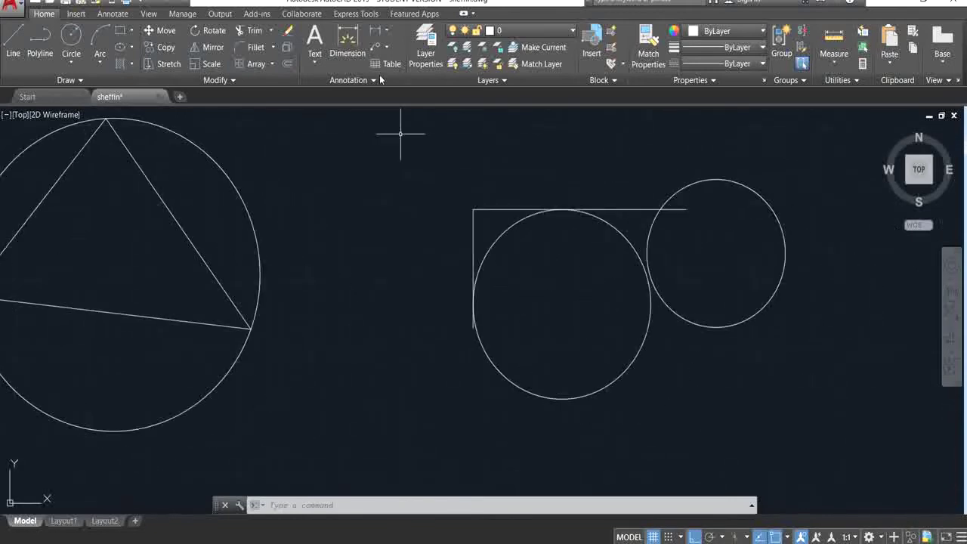
Step: Draw a Tan, Tan, Radius circle of radius 40 touching both circles
{"action": "left_click", "coordinate": [72, 62]}
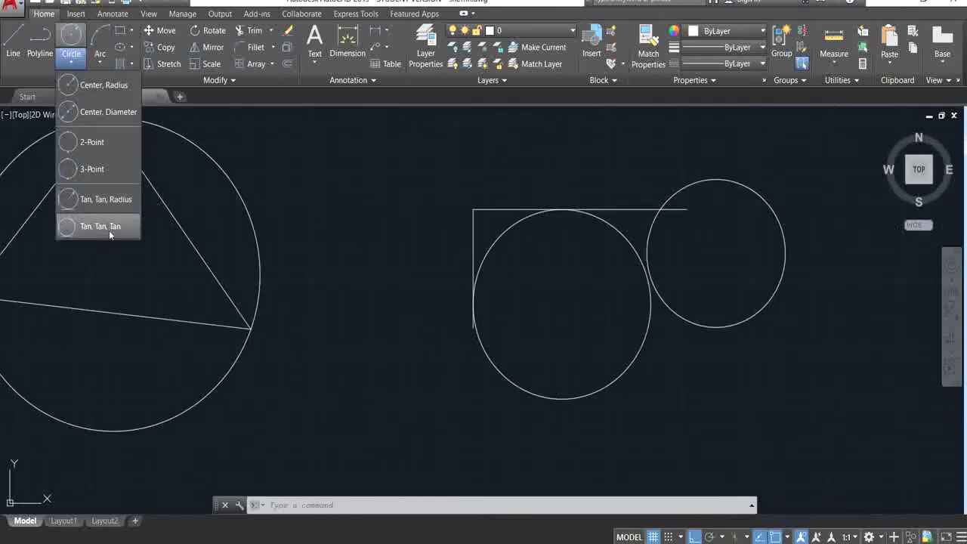
{"action": "left_click", "coordinate": [119, 200]}
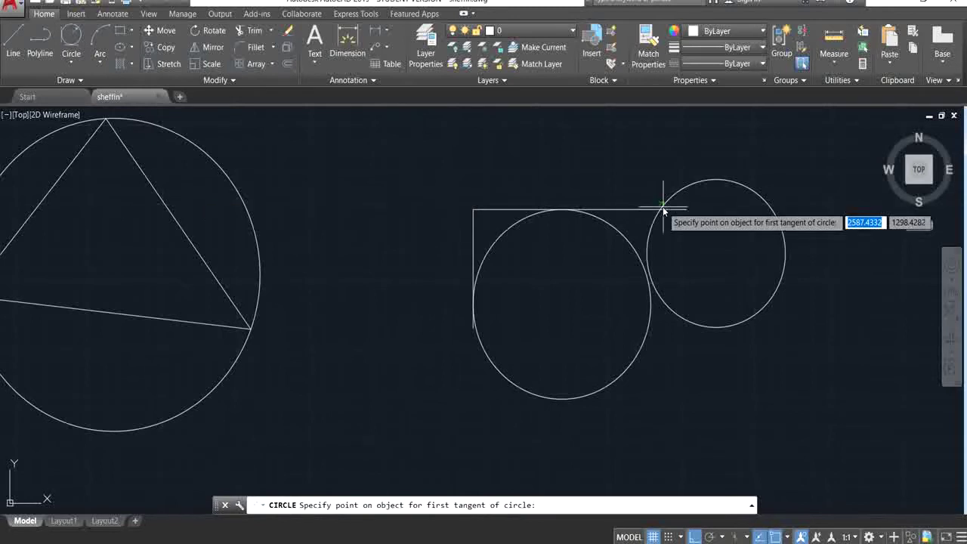
{"action": "left_click", "coordinate": [695, 324]}
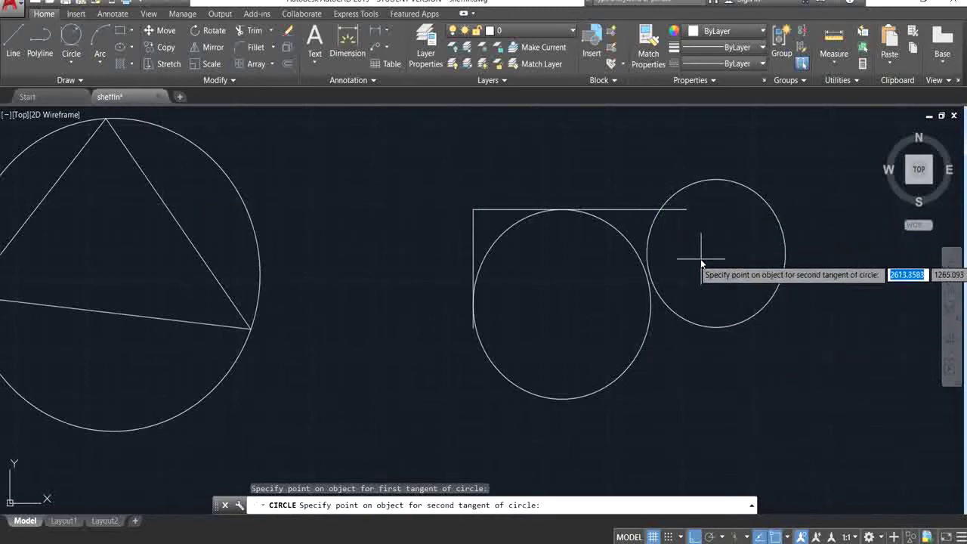
{"action": "left_click", "coordinate": [533, 394]}
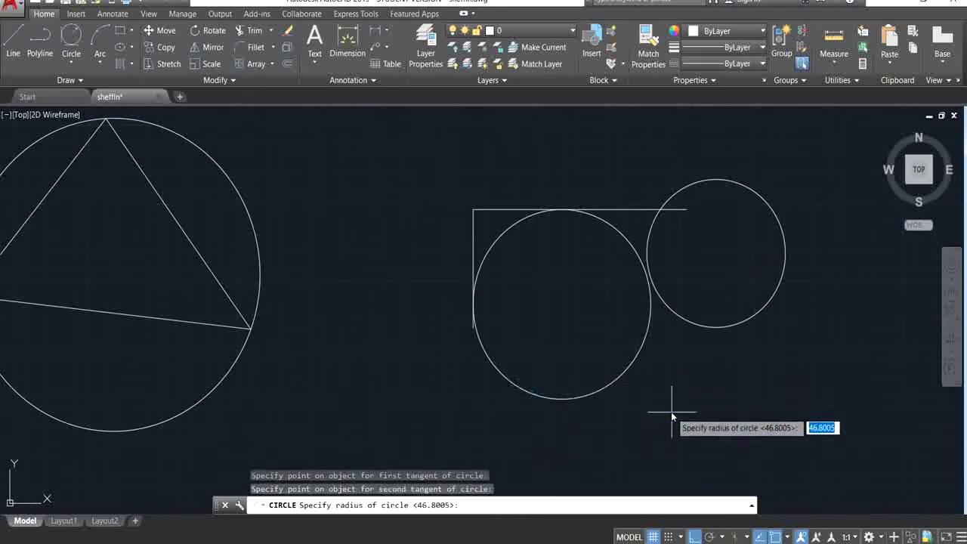
{"action": "type", "text": "40"}
{"action": "key", "text": "Return"}
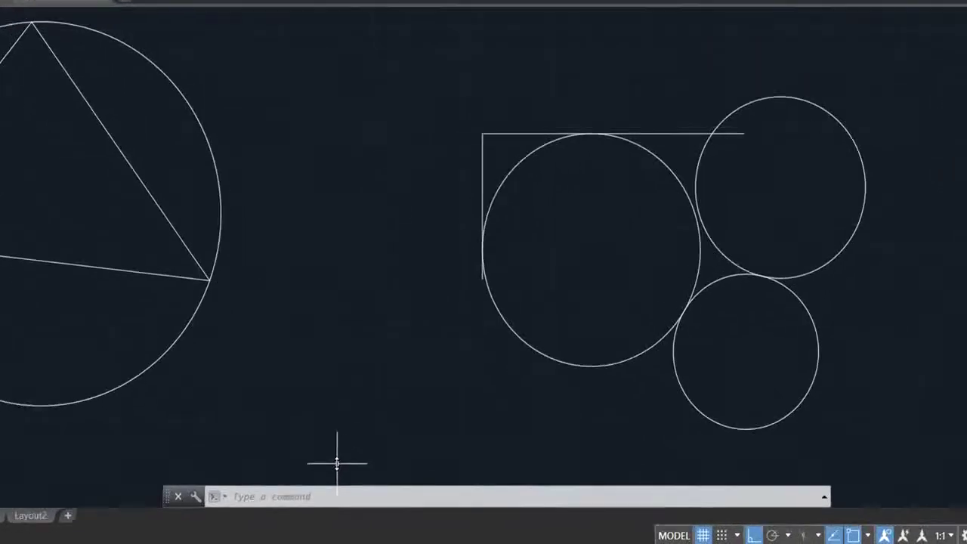
{"action": "type", "text": "c"}
{"action": "key", "text": "Return"}
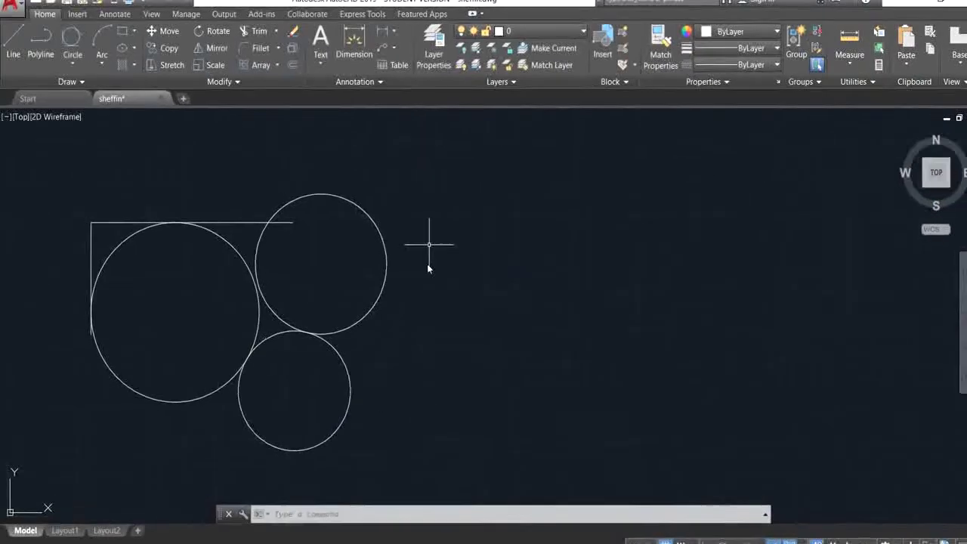
Step: Draw three connected lines: a rising slant, a horizontal top and a falling slant
{"action": "left_click", "coordinate": [77, 57]}
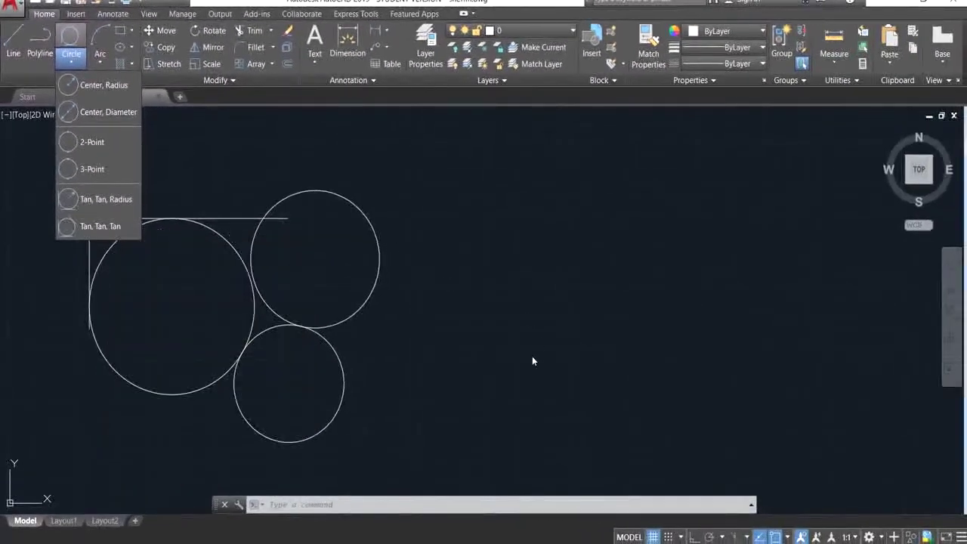
{"action": "left_click", "coordinate": [530, 368]}
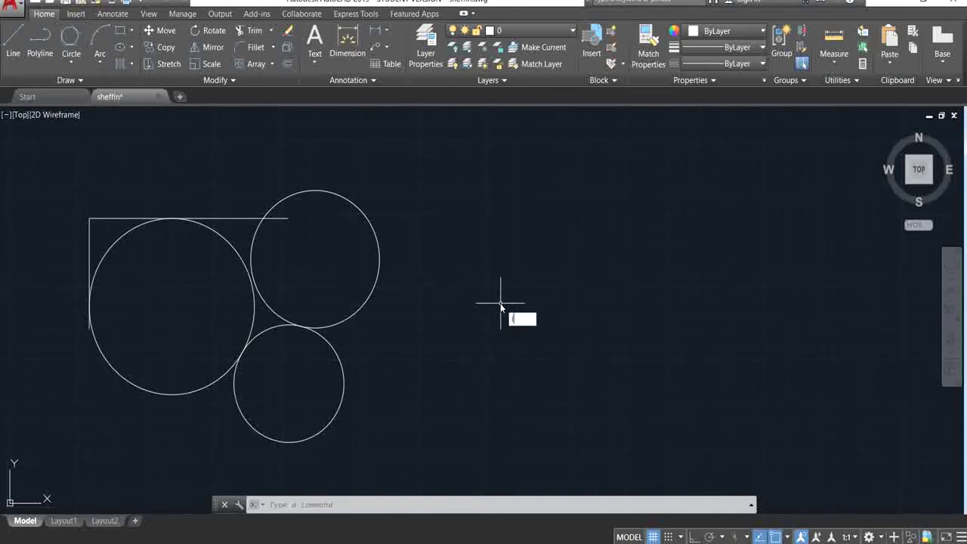
{"action": "type", "text": "l"}
{"action": "key", "text": "Return"}
{"action": "left_click", "coordinate": [482, 319]}
{"action": "left_click", "coordinate": [578, 214]}
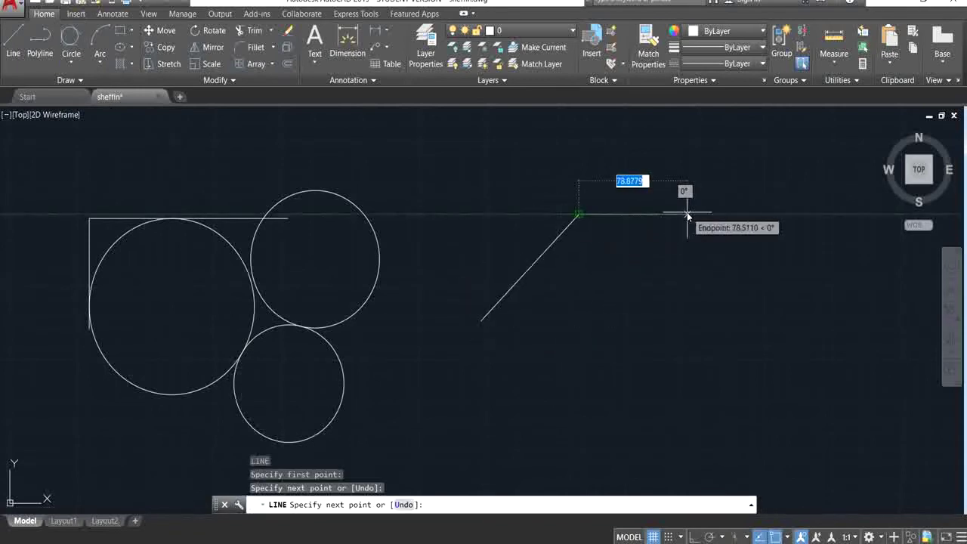
{"action": "left_click", "coordinate": [688, 215]}
{"action": "left_click", "coordinate": [724, 346]}
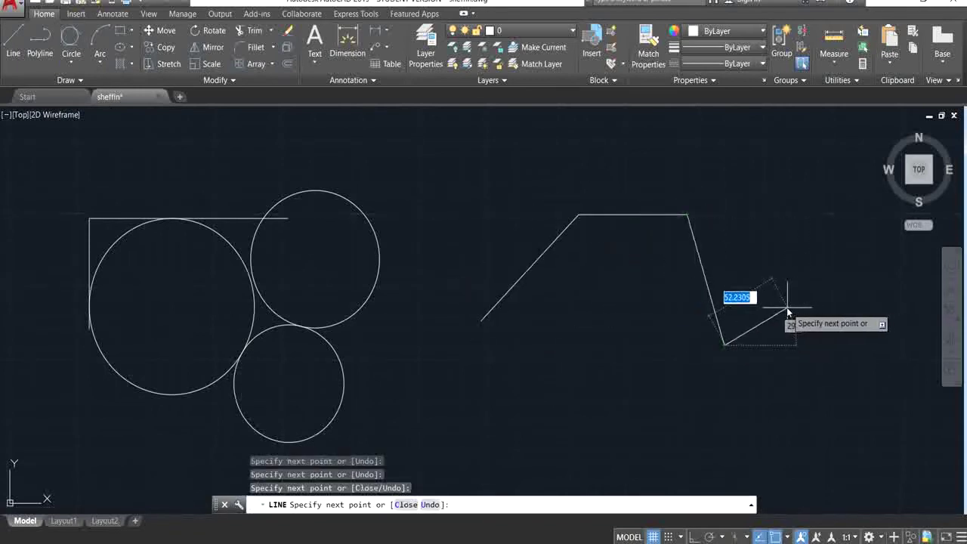
{"action": "key", "text": "Return"}
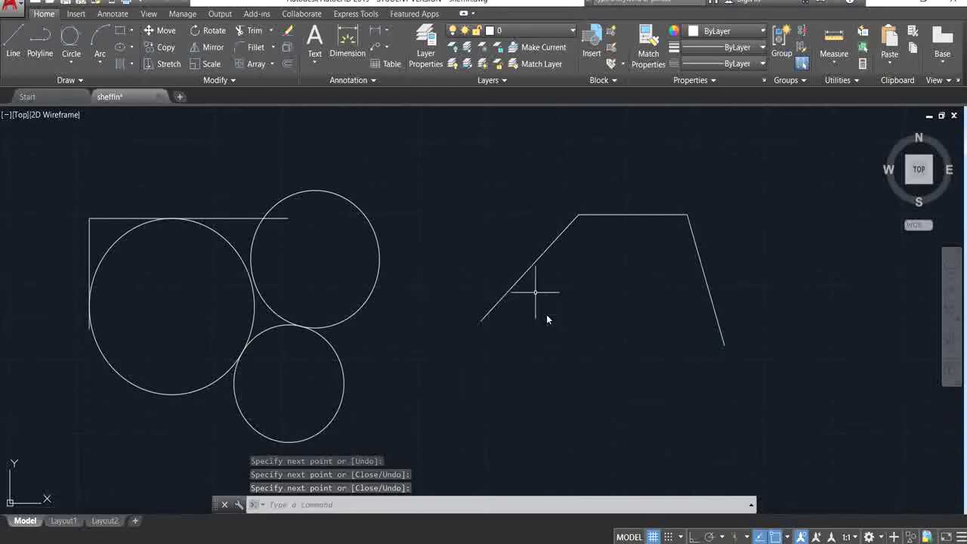
{"action": "left_click", "coordinate": [78, 60]}
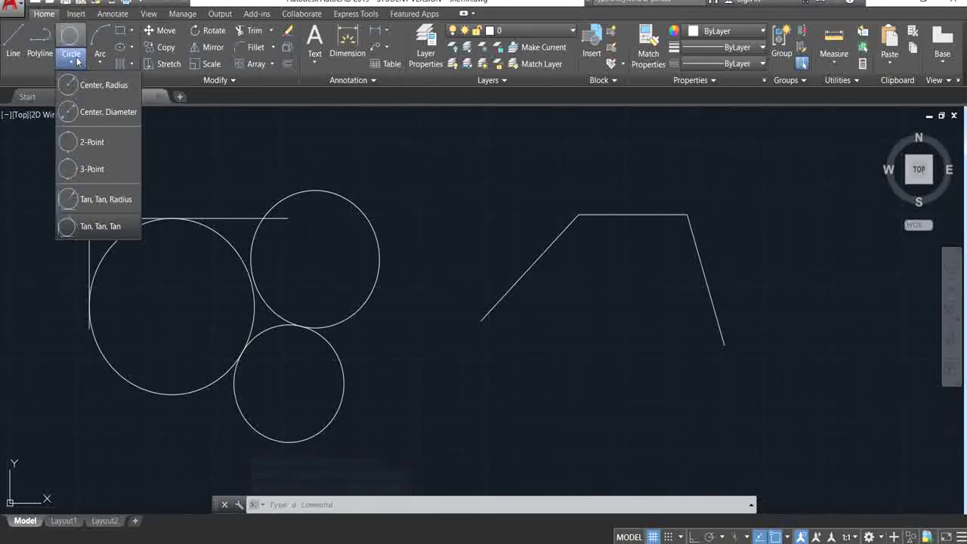
Step: Draw a Tan, Tan, Tan circle touching the rising, horizontal and falling lines
{"action": "left_click", "coordinate": [106, 233]}
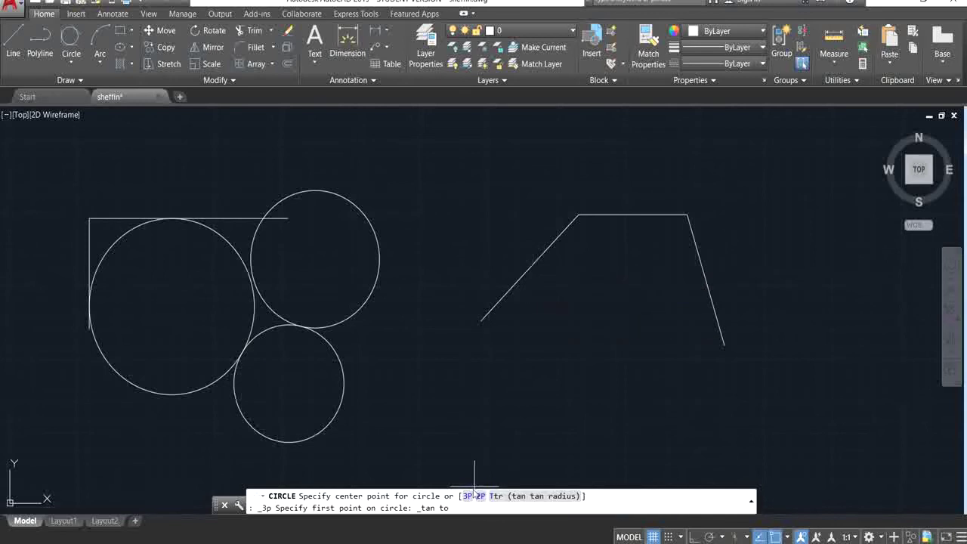
{"action": "left_click", "coordinate": [525, 269]}
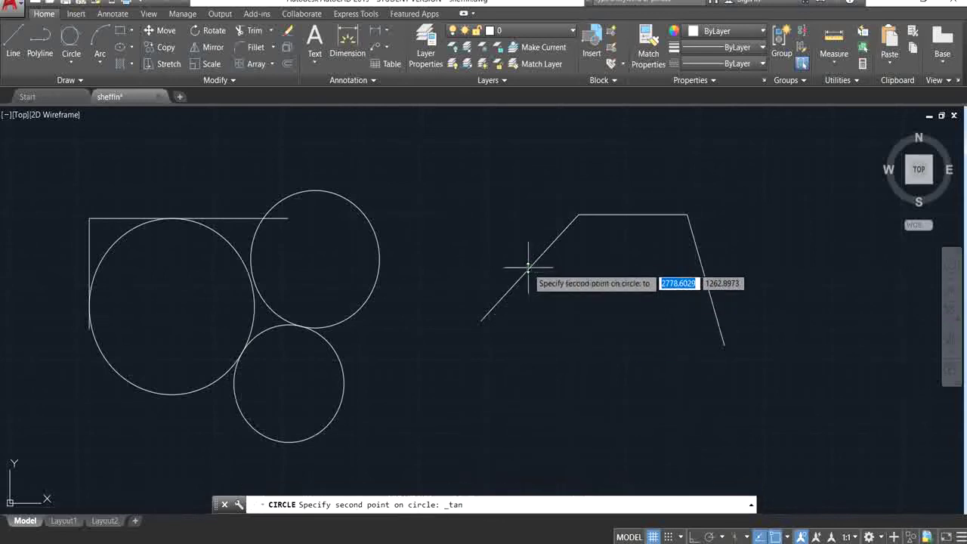
{"action": "left_click", "coordinate": [631, 215]}
{"action": "left_click", "coordinate": [713, 303]}
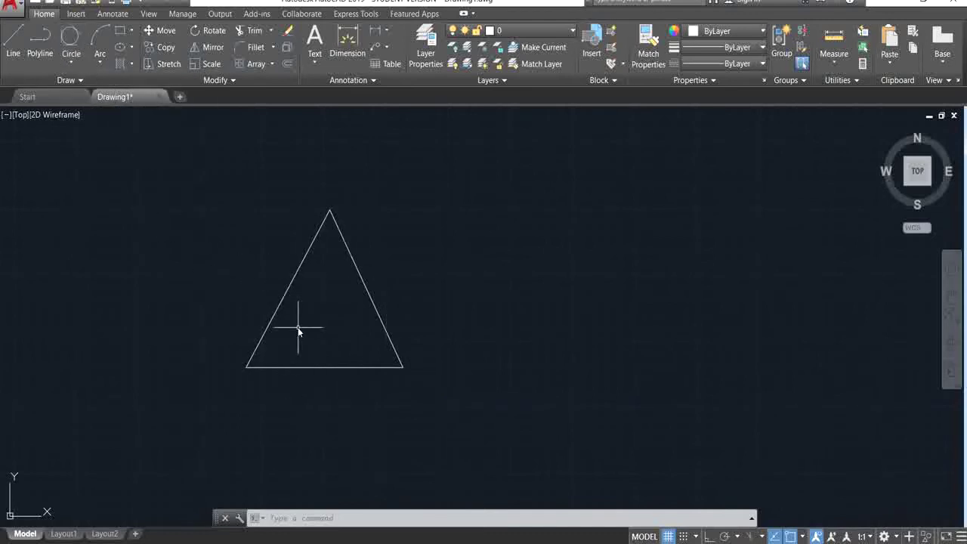
Step: Inscribe a Tan, Tan, Tan circle touching the triangle's left, right and bottom edges
{"action": "left_click", "coordinate": [72, 64]}
{"action": "left_click", "coordinate": [93, 225]}
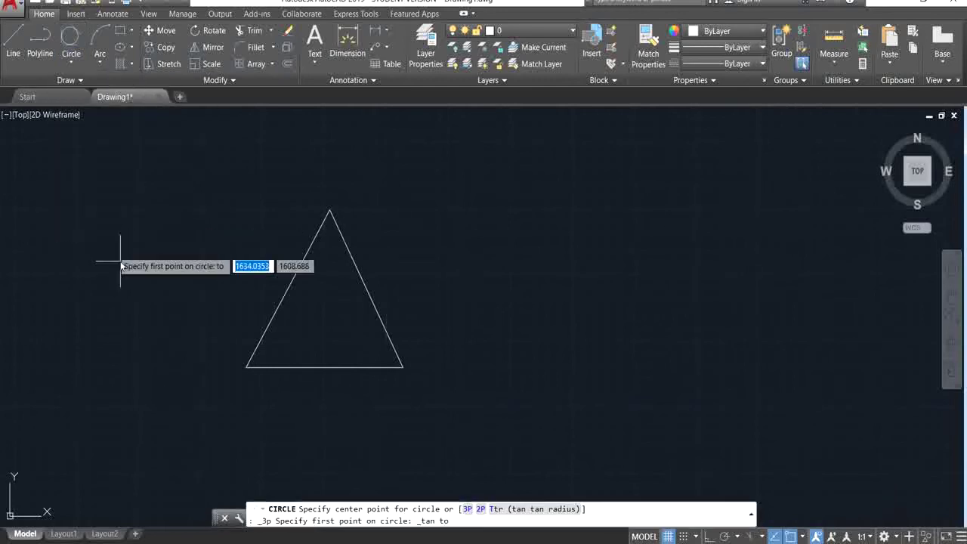
{"action": "left_click", "coordinate": [293, 284]}
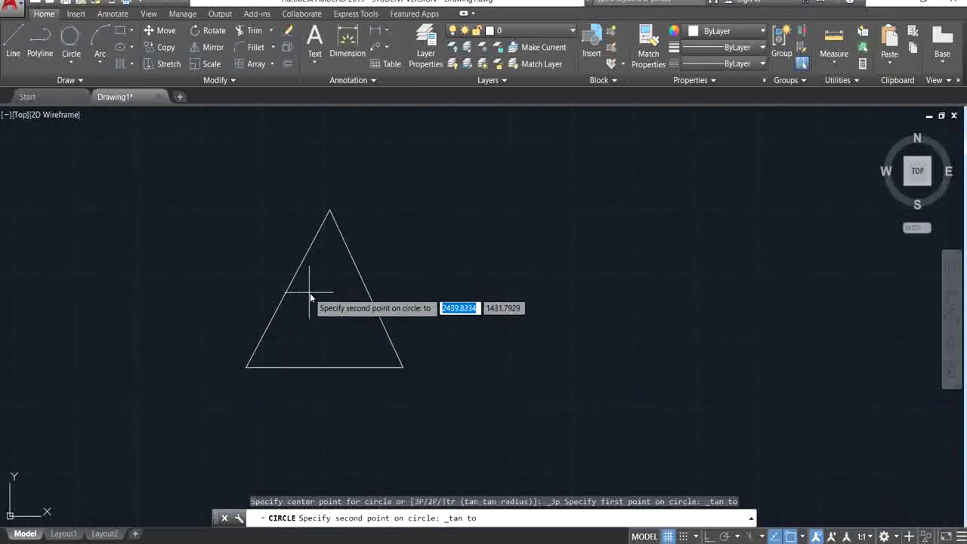
{"action": "left_click", "coordinate": [364, 290]}
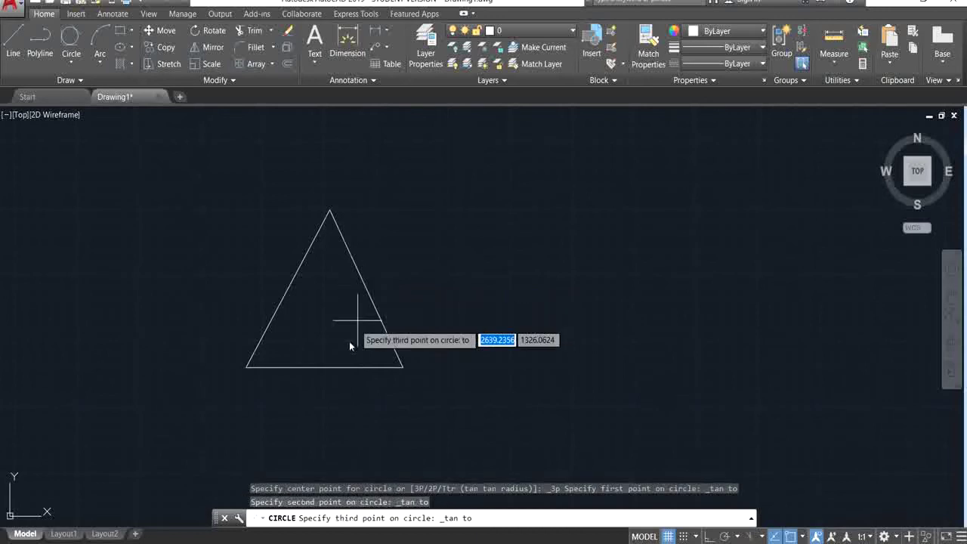
{"action": "left_click", "coordinate": [325, 368]}
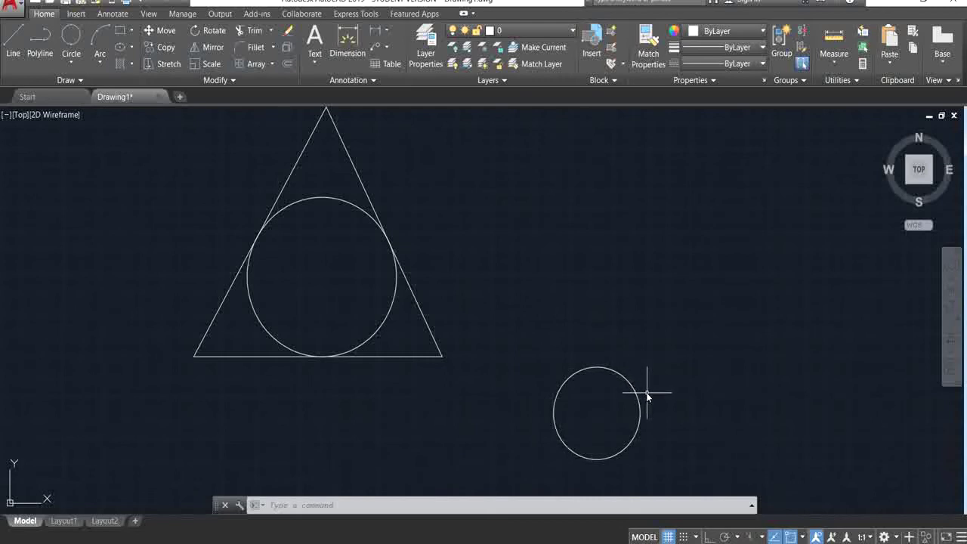
Step: Draw a larger centre-radius circle to the upper right of the triangle, above the smaller circle
{"action": "type", "text": "c"}
{"action": "key", "text": "Return"}
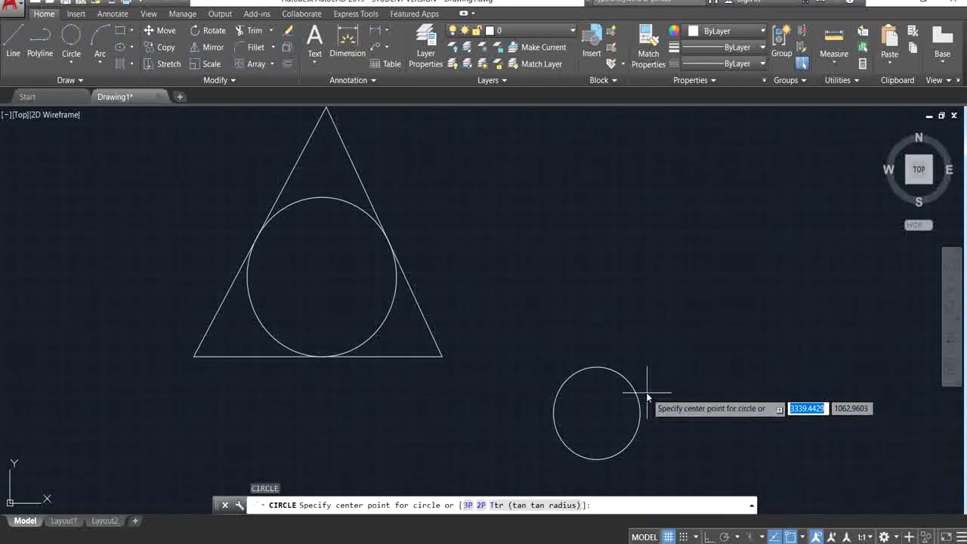
{"action": "left_click", "coordinate": [661, 244]}
{"action": "left_click", "coordinate": [623, 200]}
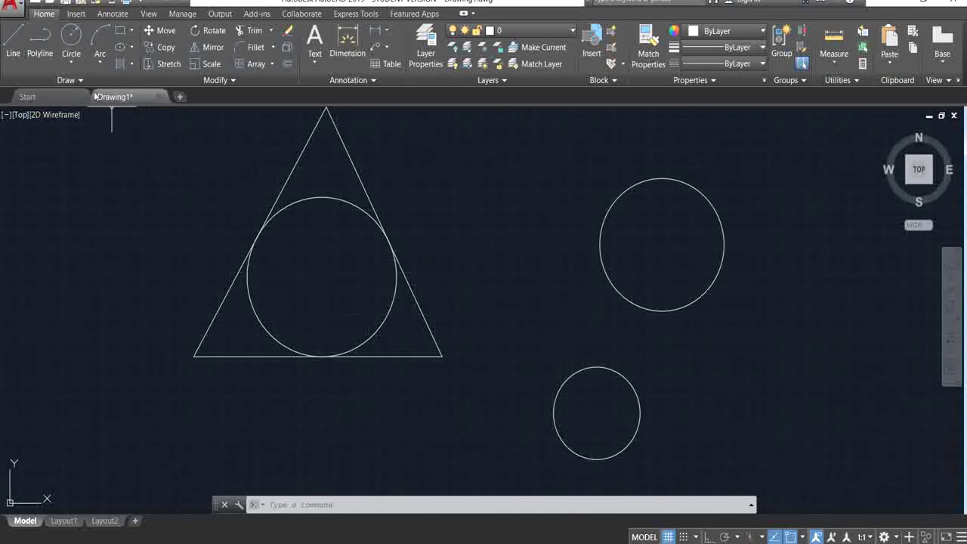
{"action": "left_click", "coordinate": [63, 65]}
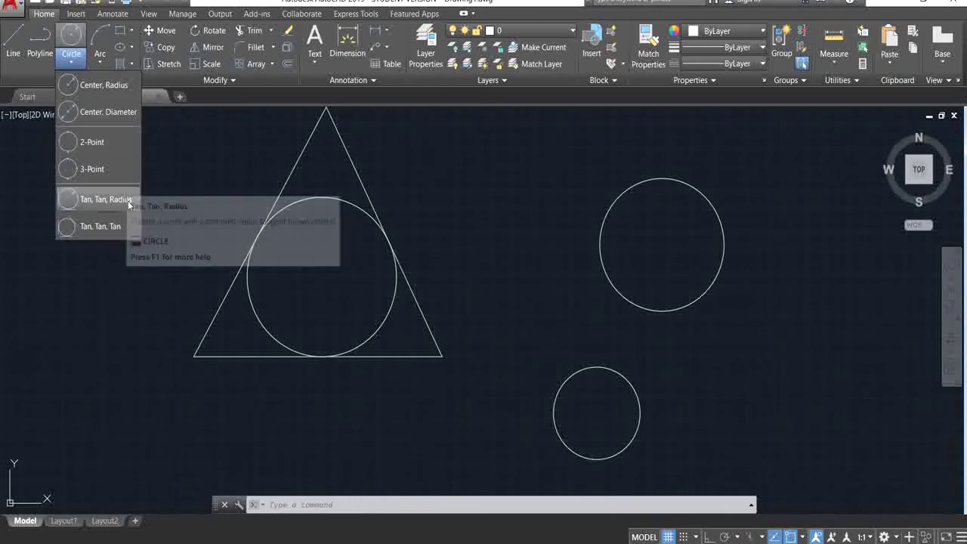
Step: Draw a radius-60 circle tangent to the triangle's right side and base in its lower-right corner
{"action": "left_click", "coordinate": [106, 200]}
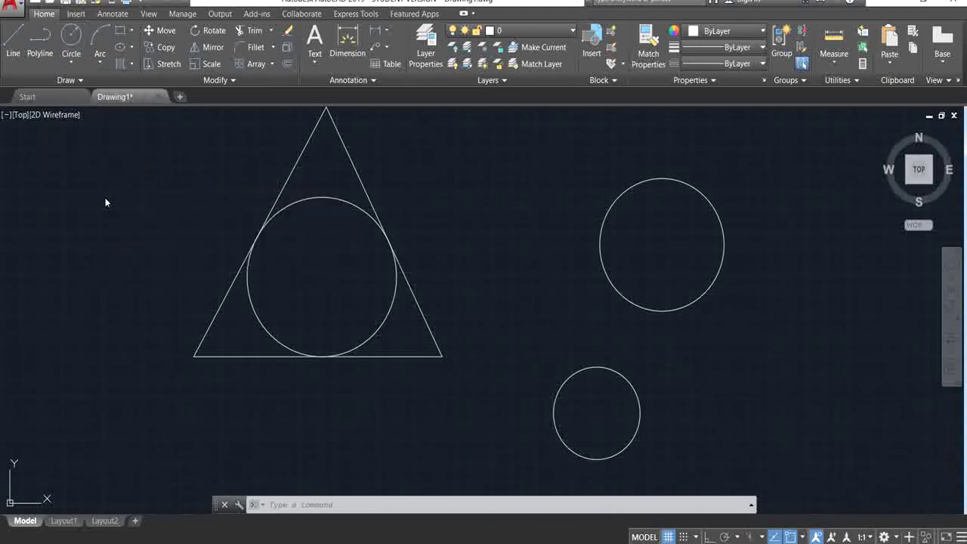
{"action": "left_click", "coordinate": [393, 248]}
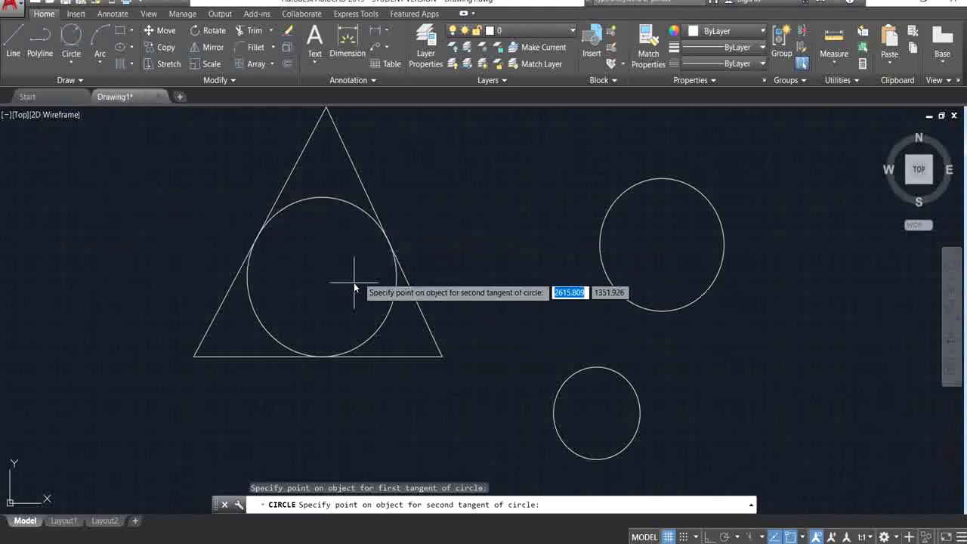
{"action": "left_click", "coordinate": [339, 354]}
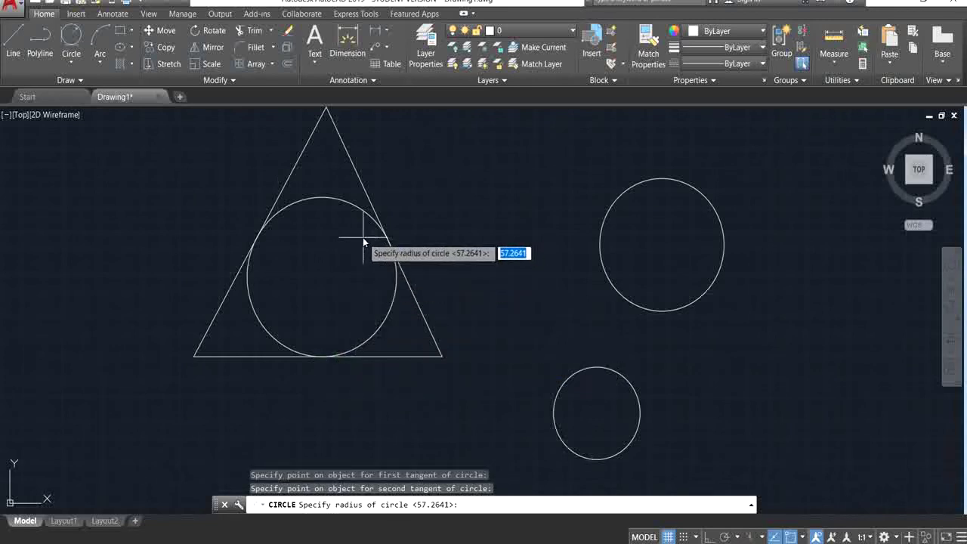
{"action": "type", "text": "60"}
{"action": "key", "text": "Return"}
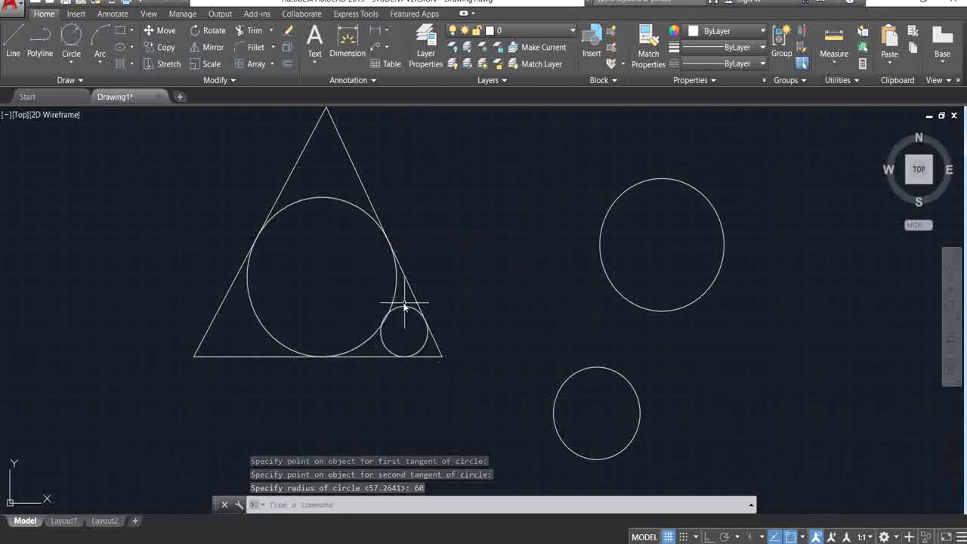
{"action": "key", "text": "Return"}
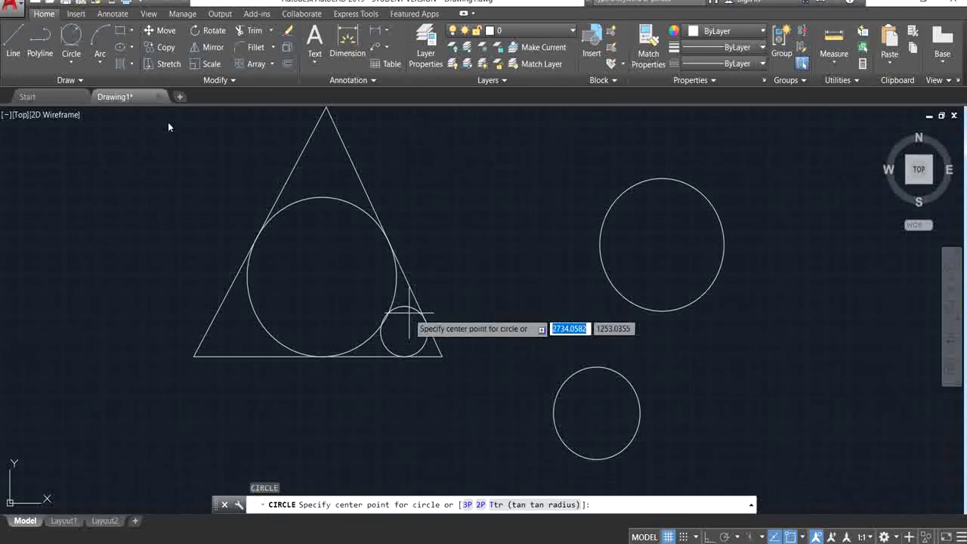
Step: Begin a 2-point circle with its first diameter end at the bottom of the upper-right circle
{"action": "left_click", "coordinate": [67, 65]}
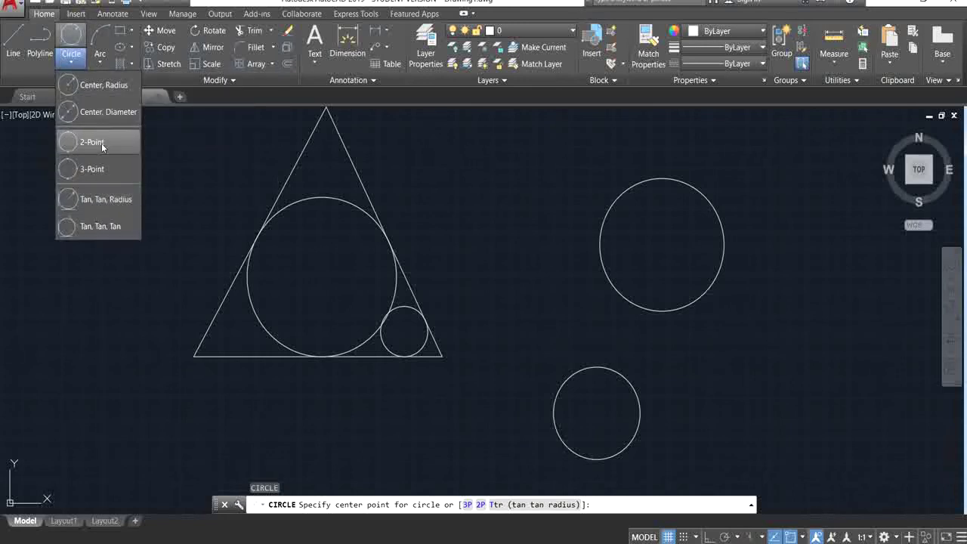
{"action": "left_click", "coordinate": [102, 144]}
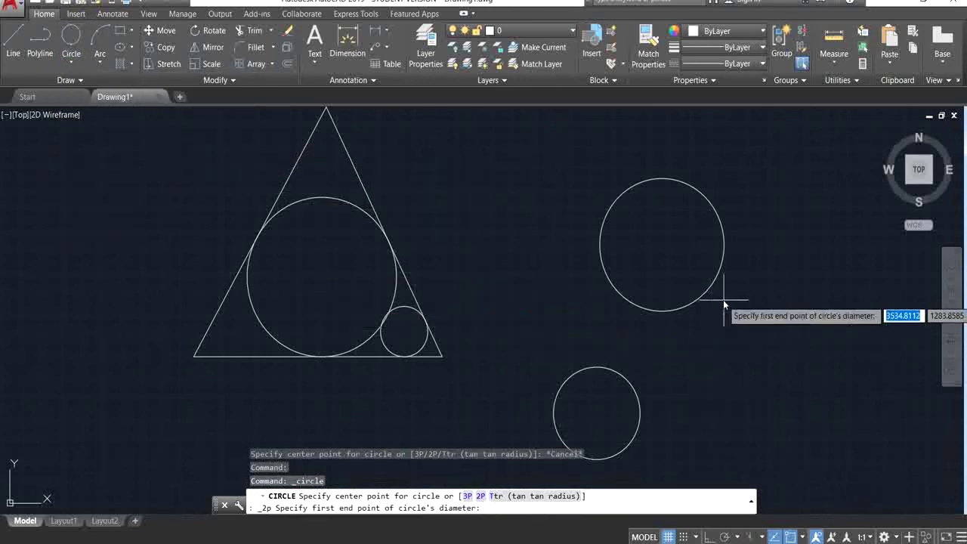
{"action": "left_click", "coordinate": [647, 309]}
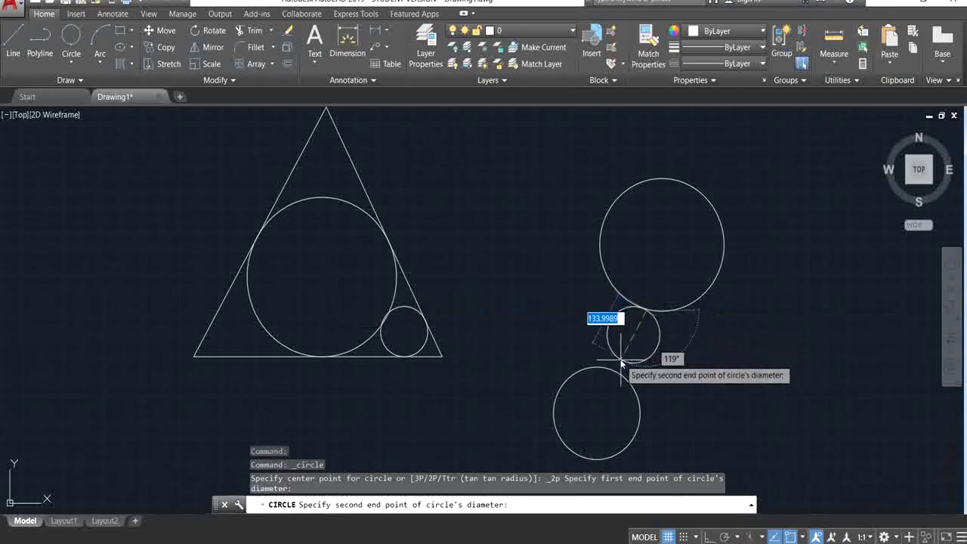